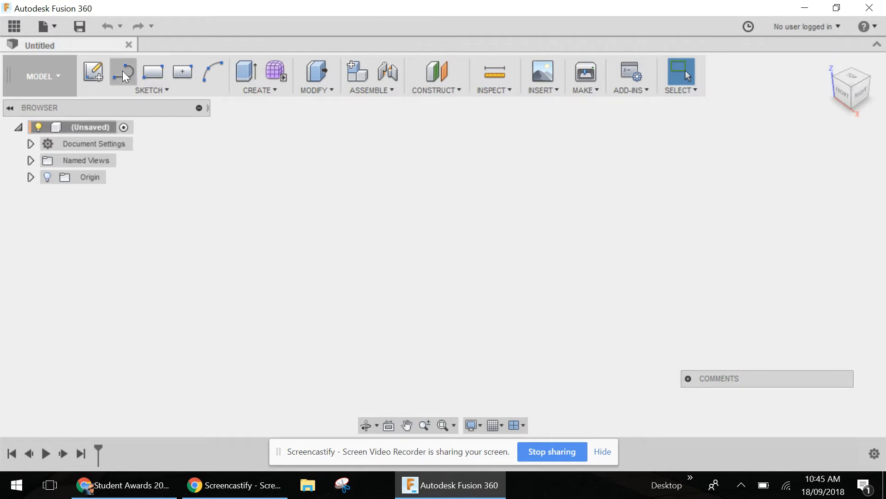
Start a new sketch on the vertical front origin plane with the Line tool.
{"action": "left_click", "coordinate": [102, 78]}
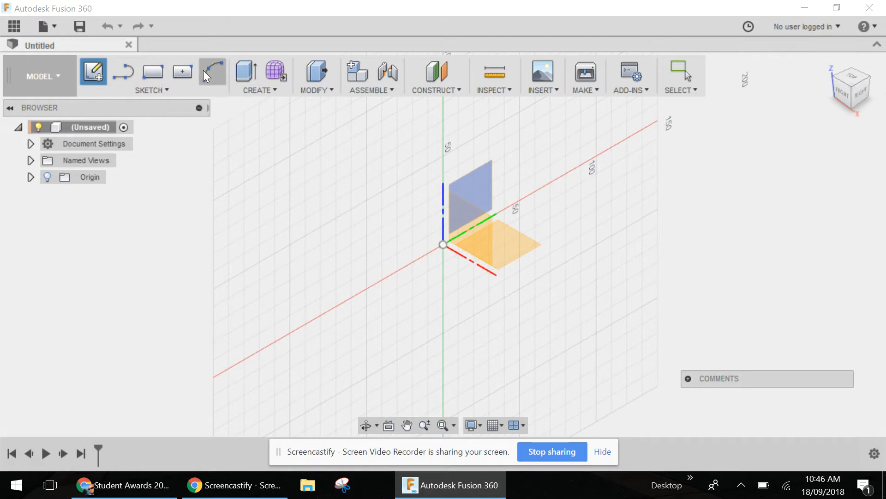
{"action": "left_click", "coordinate": [152, 91]}
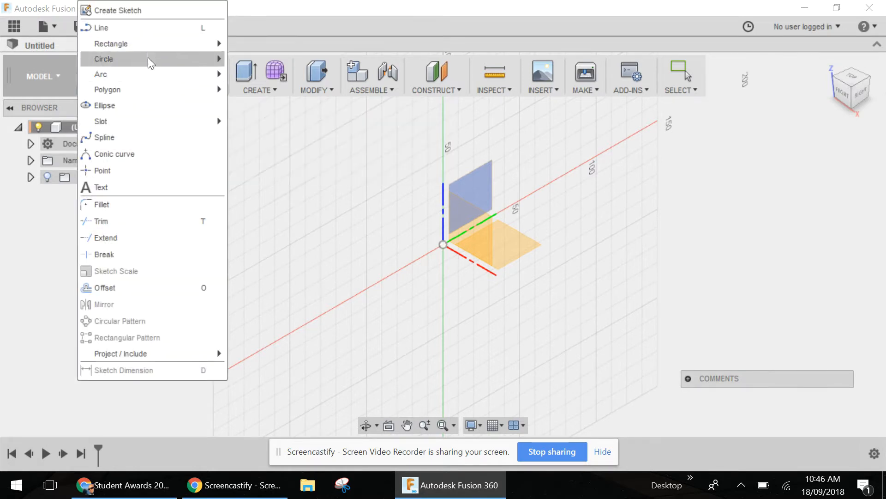
{"action": "left_click", "coordinate": [148, 29]}
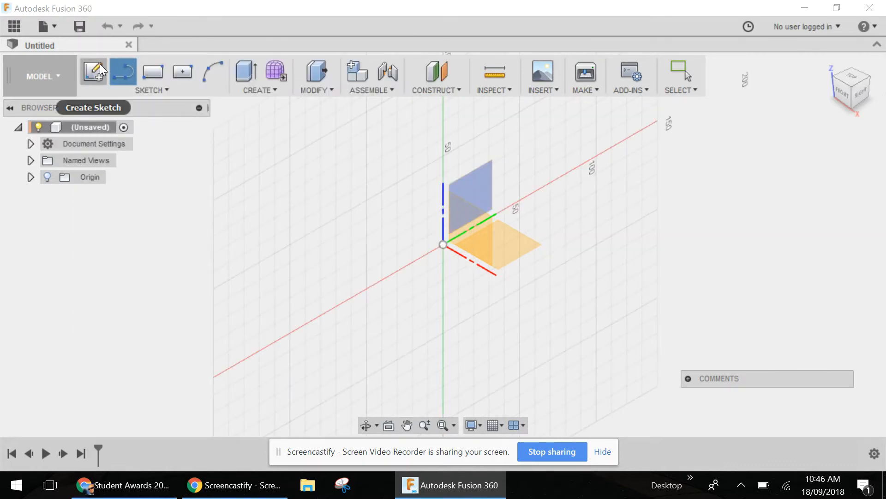
{"action": "left_click", "coordinate": [121, 91]}
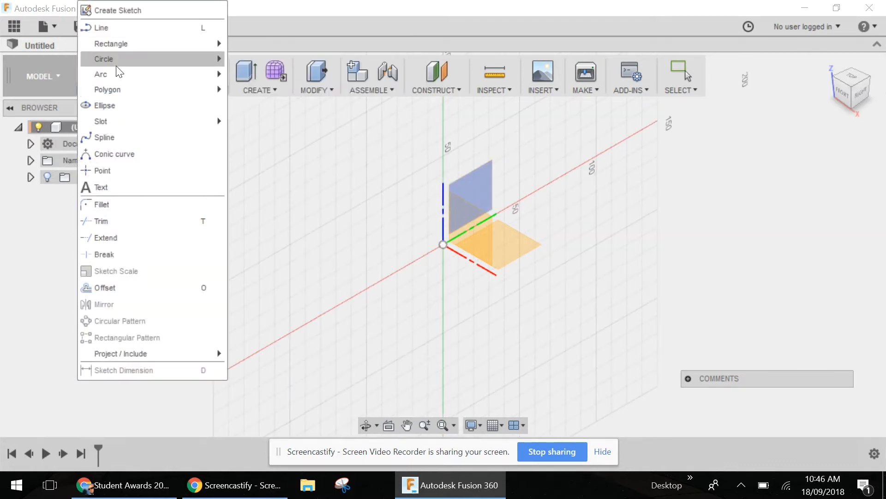
{"action": "mouse_move", "coordinate": [117, 74]}
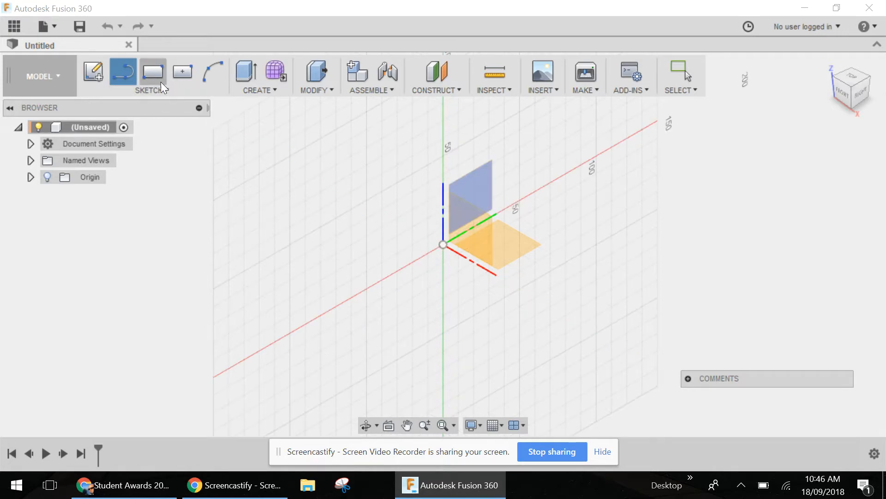
{"action": "left_click", "coordinate": [123, 77]}
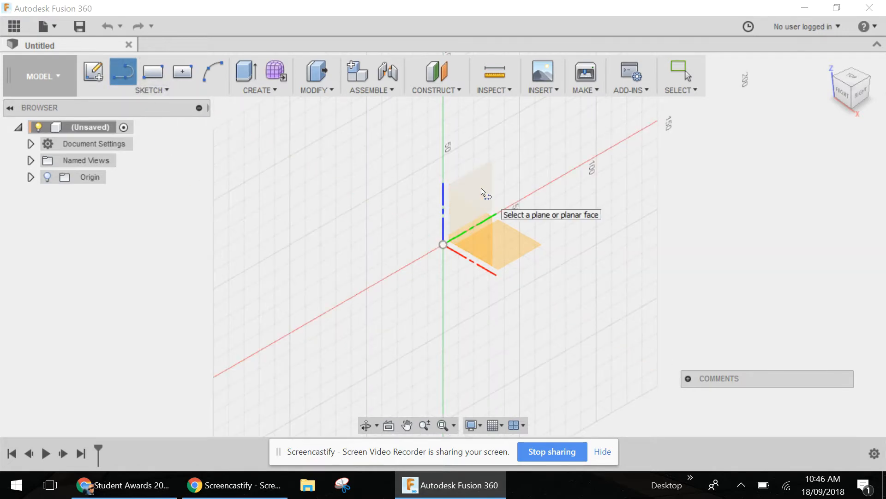
{"action": "left_click", "coordinate": [481, 192]}
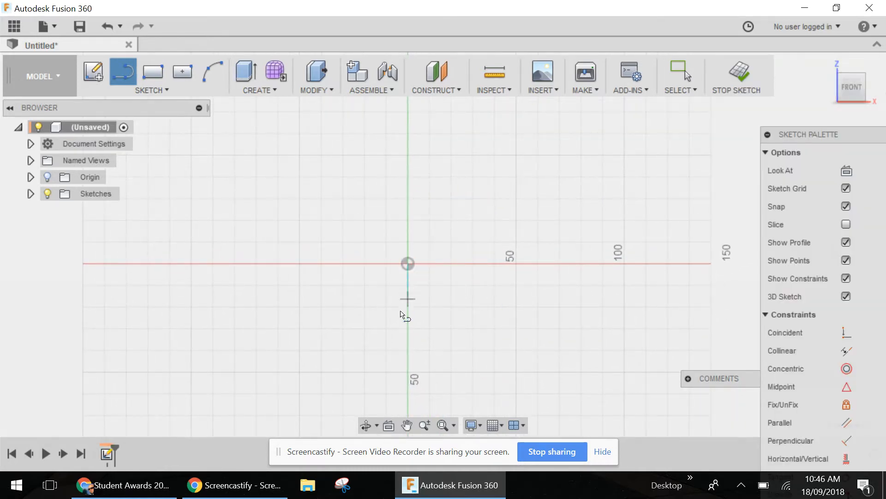
Sketch a vertical line 48 mm long straight up from the origin.
{"action": "scroll", "coordinate": [398, 335], "scroll_direction": "down", "scroll_amount": 3}
{"action": "scroll", "coordinate": [480, 291], "scroll_direction": "up", "scroll_amount": 2}
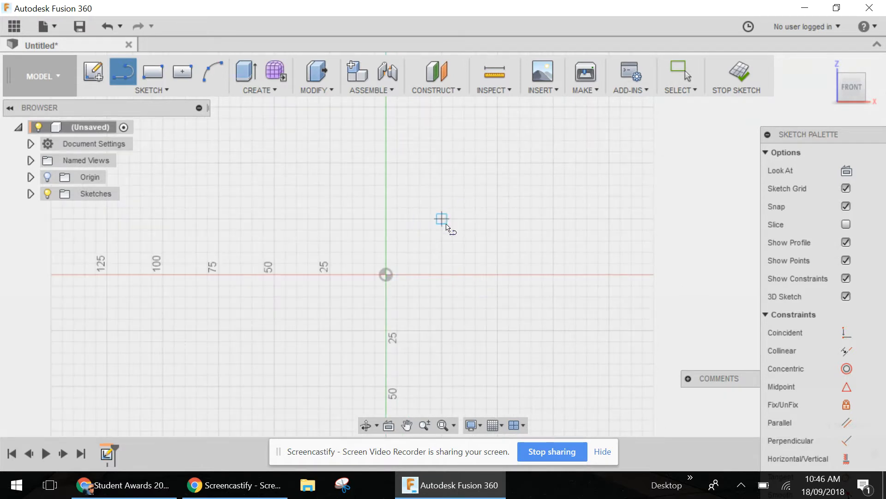
{"action": "left_click", "coordinate": [386, 275]}
{"action": "scroll", "coordinate": [282, 319], "scroll_direction": "down", "scroll_amount": 4}
{"action": "scroll", "coordinate": [392, 273], "scroll_direction": "up", "scroll_amount": 4}
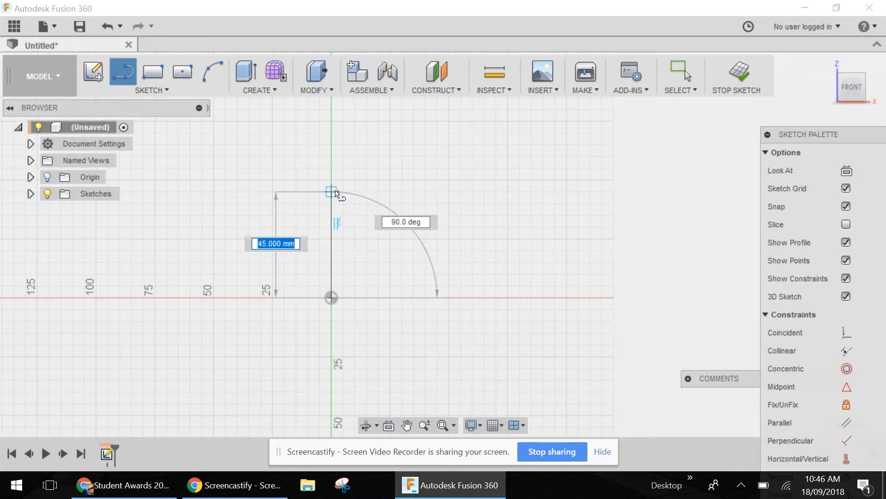
{"action": "scroll", "coordinate": [335, 192], "scroll_direction": "up", "scroll_amount": 3}
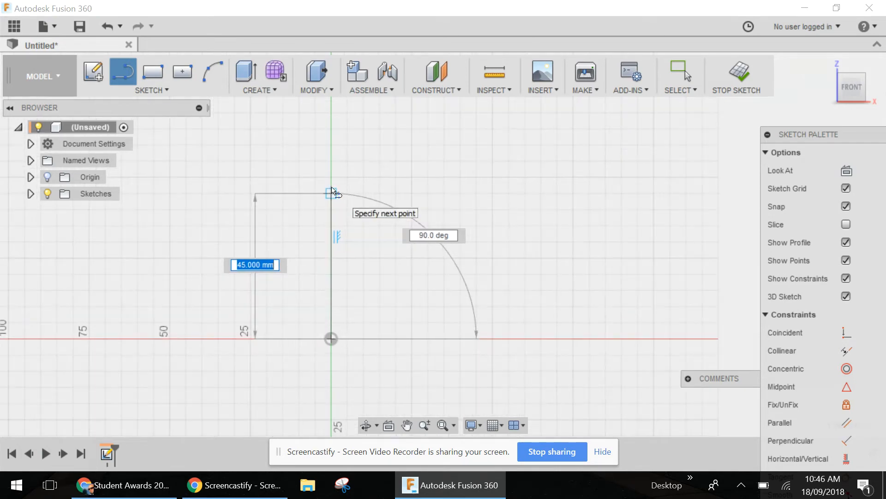
{"action": "scroll", "coordinate": [332, 188], "scroll_direction": "up", "scroll_amount": 2}
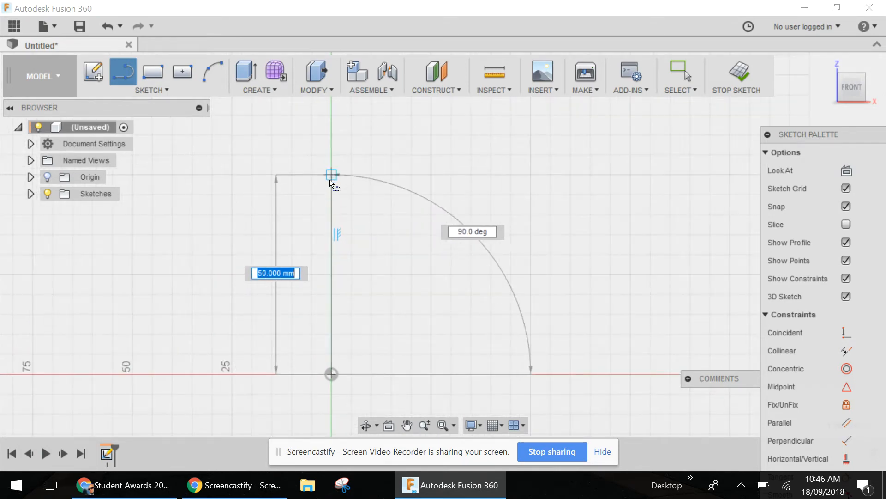
{"action": "scroll", "coordinate": [331, 184], "scroll_direction": "up", "scroll_amount": 3}
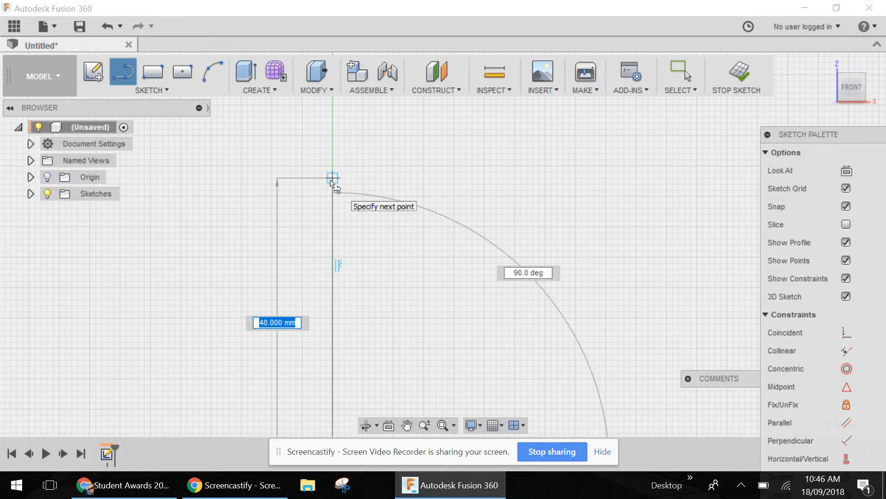
{"action": "left_click", "coordinate": [331, 183]}
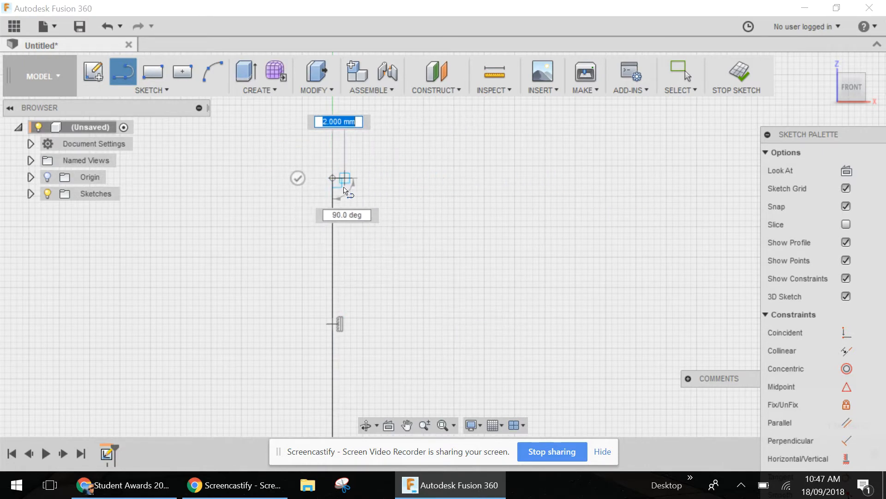
{"action": "scroll", "coordinate": [335, 178], "scroll_direction": "down", "scroll_amount": 2}
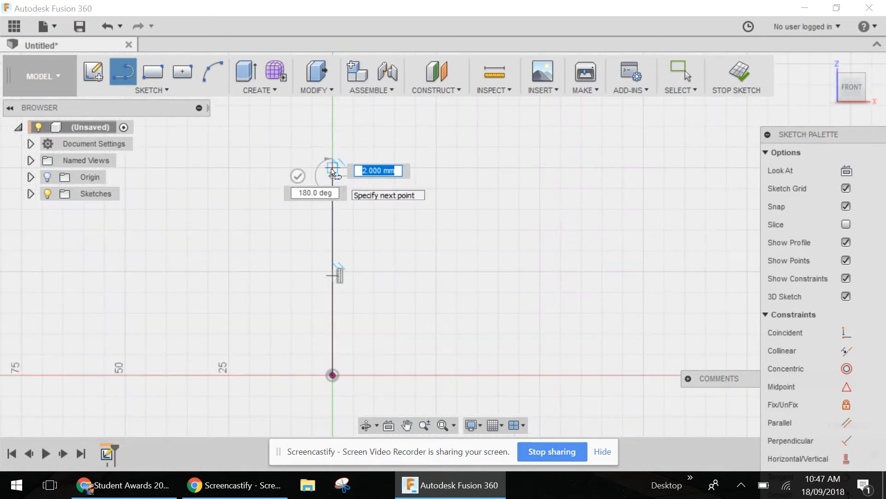
{"action": "key", "text": "Escape"}
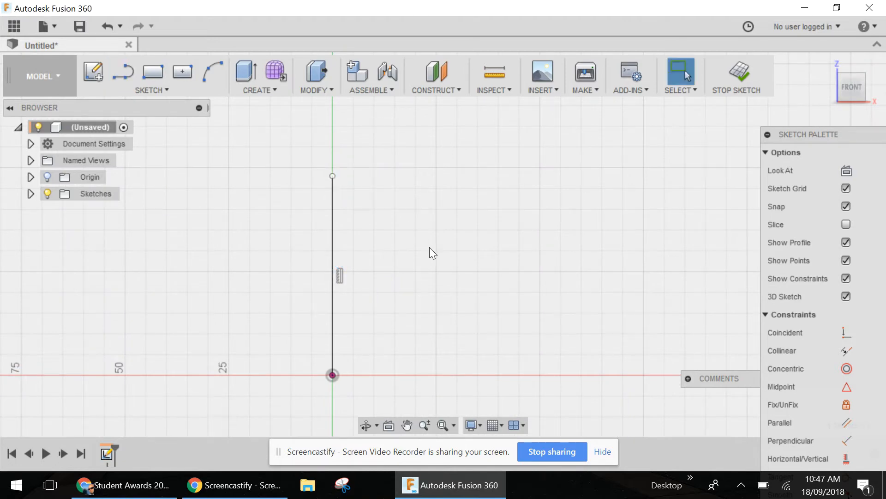
Add a length dimension beside the vertical line, accepting its drawn length.
{"action": "key", "text": "d"}
{"action": "left_click", "coordinate": [333, 272]}
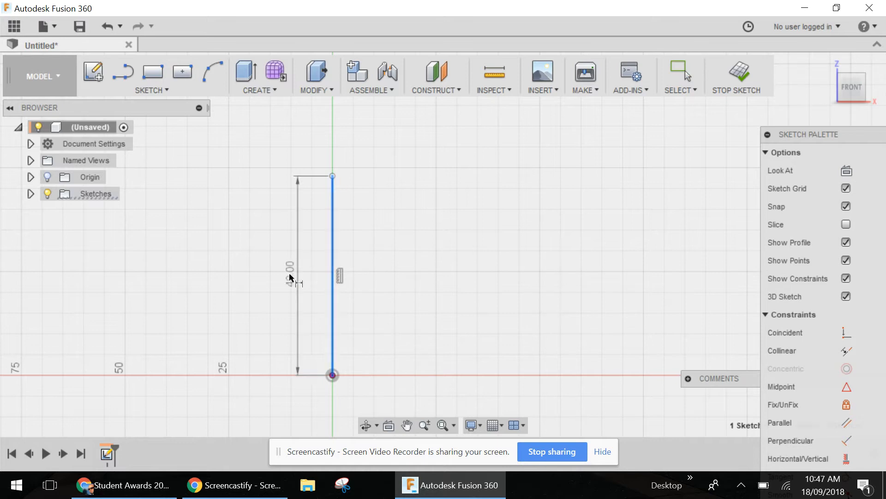
{"action": "left_click", "coordinate": [263, 272]}
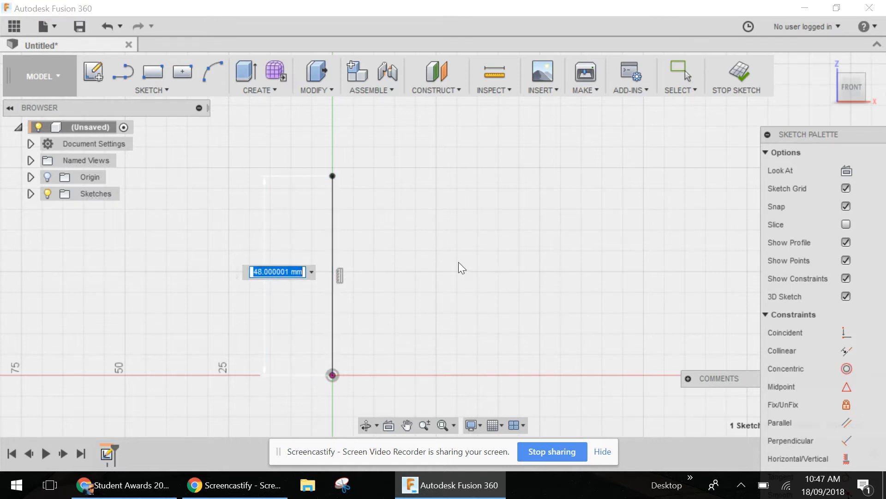
{"action": "key", "text": "Return"}
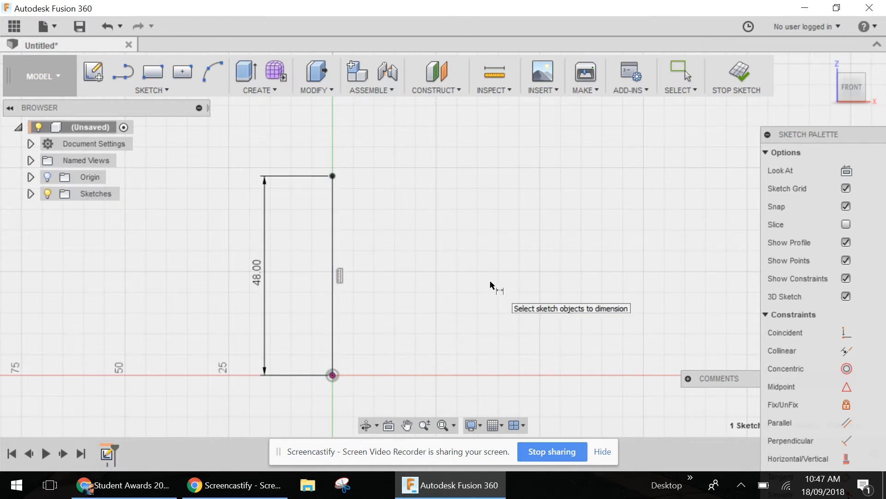
From the vertical line's upper end, sketch a 25 mm horizontal line to the right, followed by a 28.4 mm vertical line downward.
{"action": "left_click", "coordinate": [123, 71]}
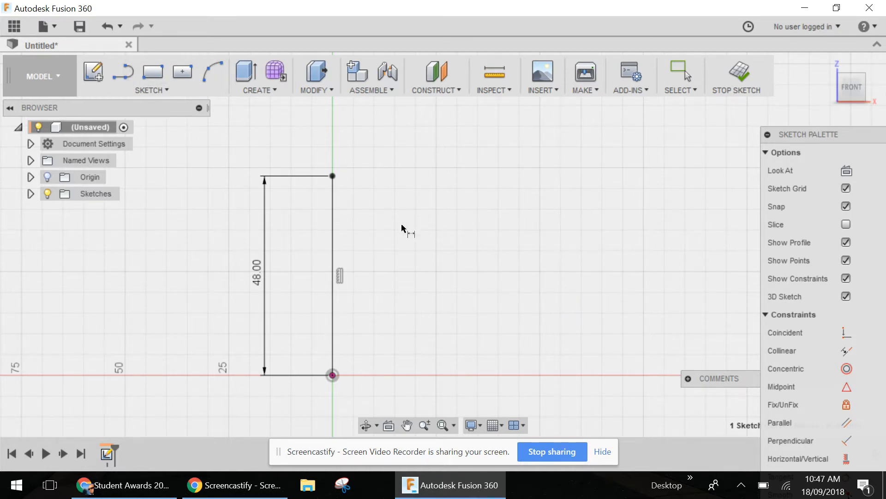
{"action": "left_click", "coordinate": [333, 176]}
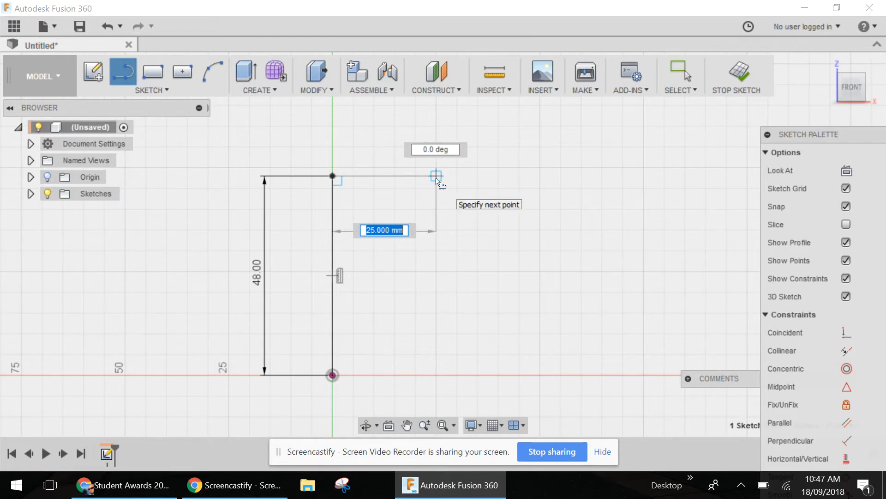
{"action": "left_click", "coordinate": [436, 176]}
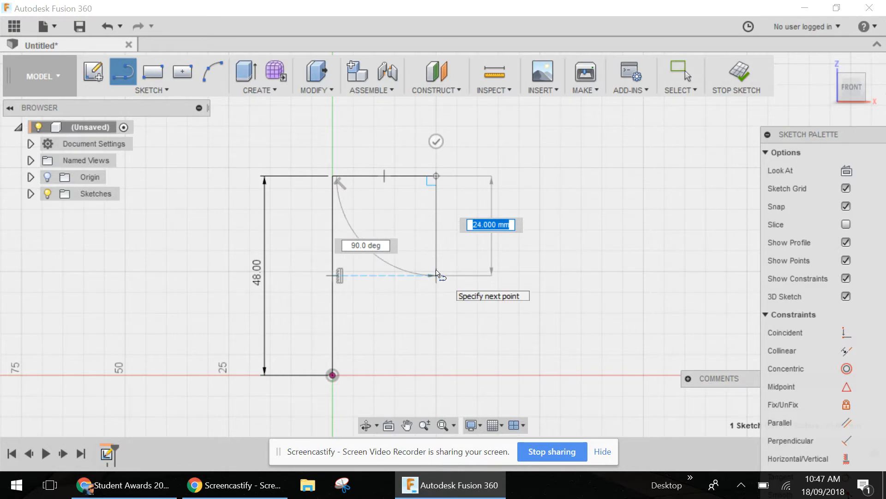
{"action": "type", "text": "28"}
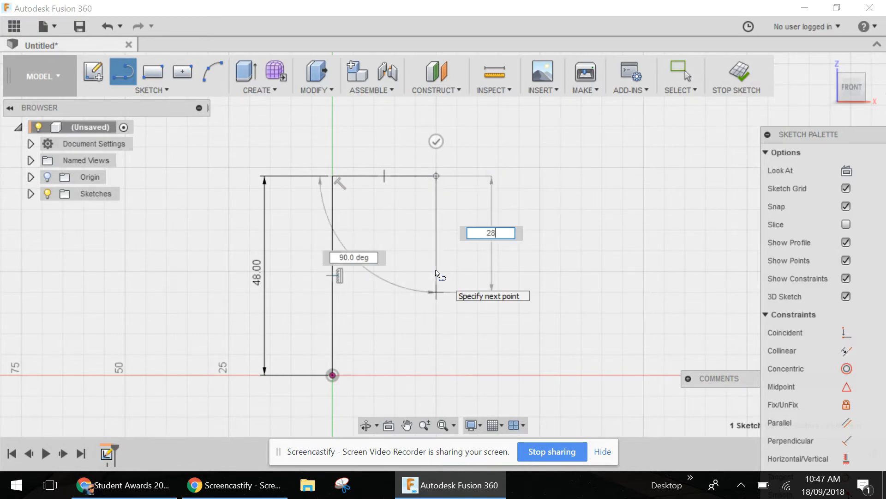
{"action": "type", "text": ".4"}
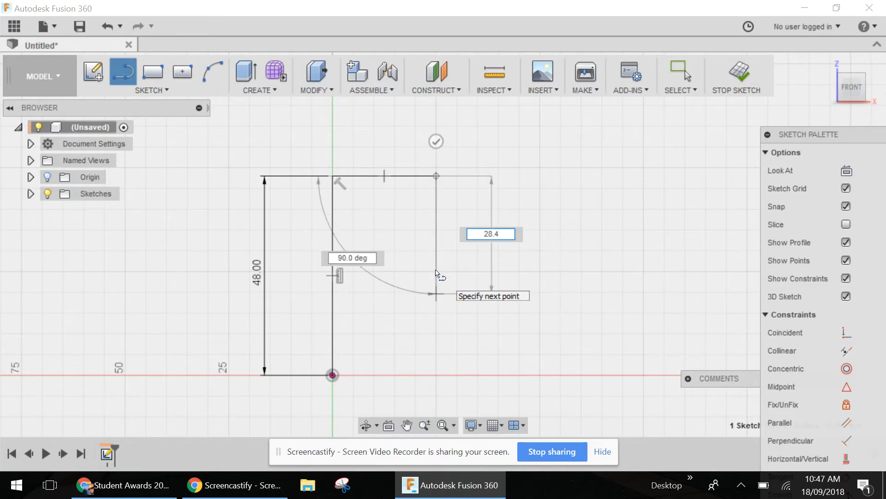
{"action": "key", "text": "Return"}
{"action": "key", "text": "Escape"}
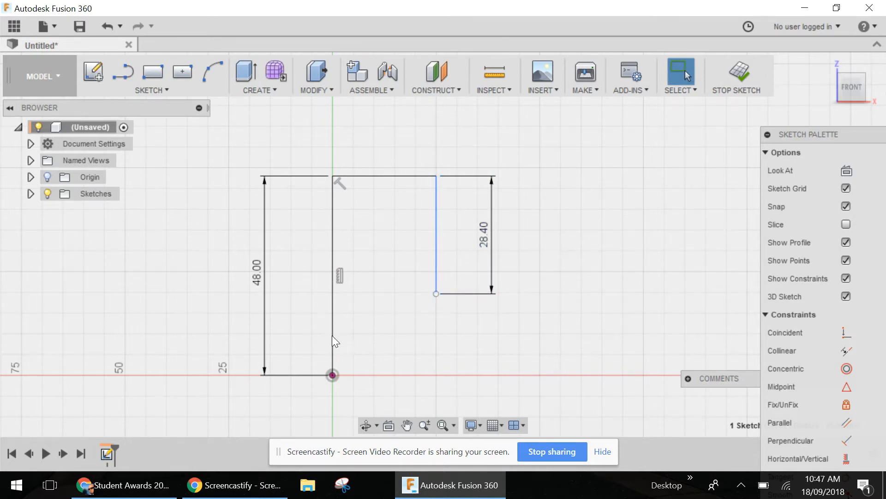
Dimension the upper horizontal line above the profile, accepting its drawn length.
{"action": "key", "text": "d"}
{"action": "left_click", "coordinate": [397, 178]}
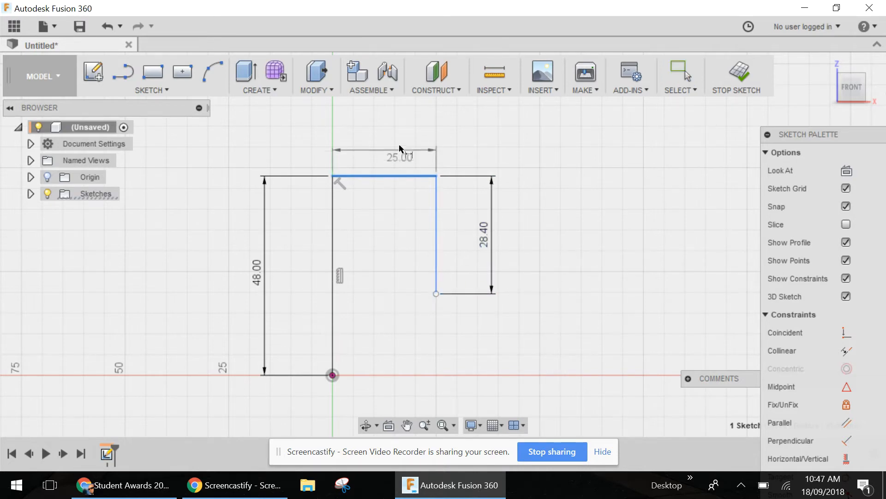
{"action": "left_click", "coordinate": [399, 147]}
{"action": "key", "text": "Return"}
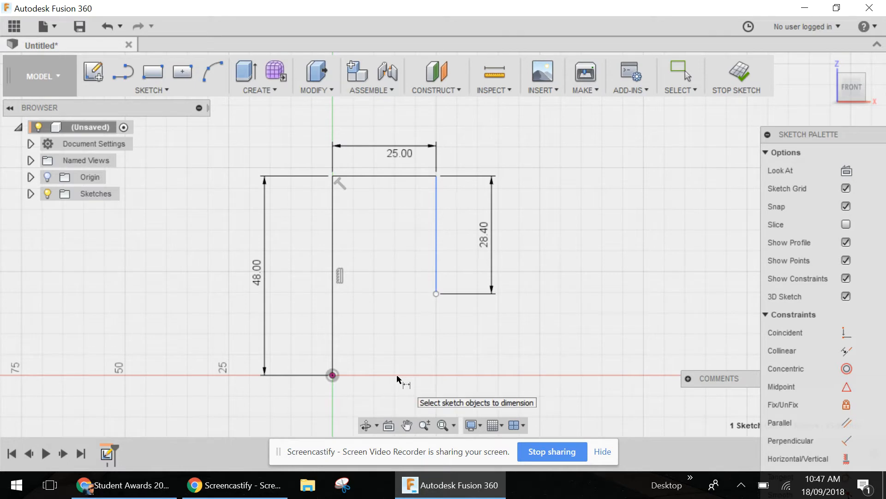
Sketch a 12 mm horizontal line from the origin to the right along the red axis.
{"action": "key", "text": "l"}
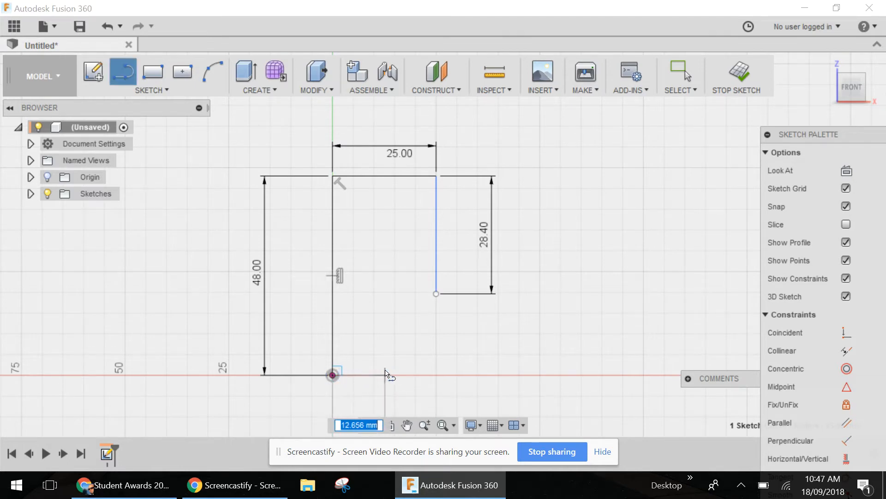
{"action": "type", "text": "12"}
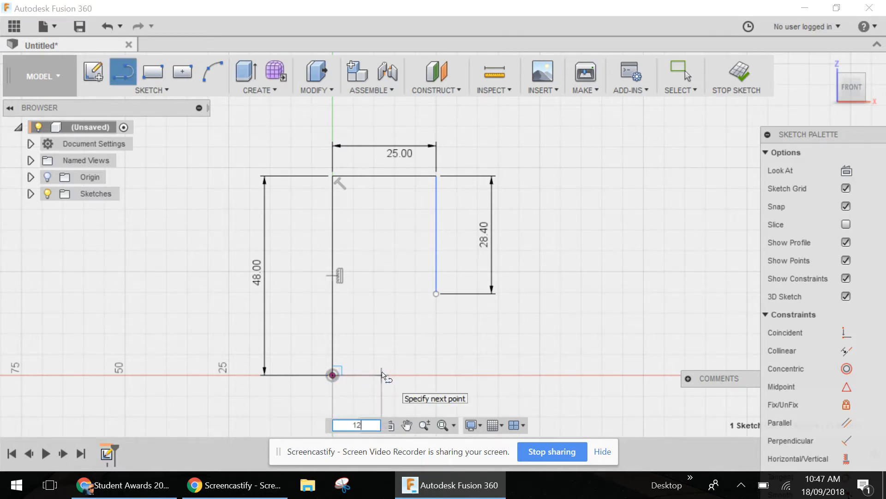
{"action": "key", "text": "Return"}
{"action": "key", "text": "Escape"}
{"action": "scroll", "coordinate": [481, 310], "scroll_direction": "down", "scroll_amount": 2}
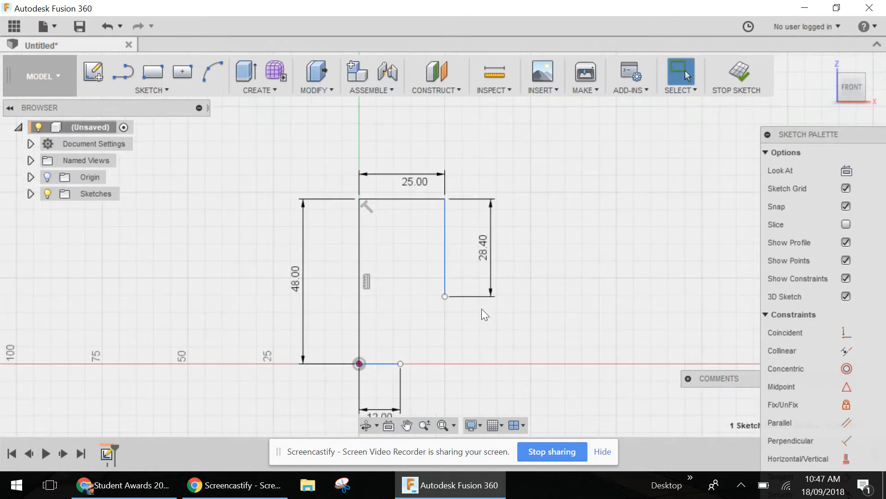
{"action": "scroll", "coordinate": [564, 361], "scroll_direction": "up", "scroll_amount": 2}
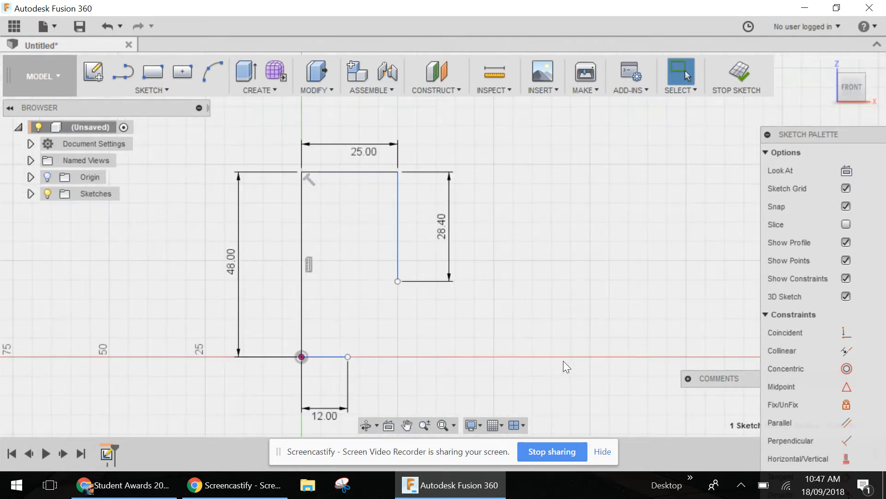
Sketch a 3.5 mm vertical line upward from the free end of the 12 mm base line.
{"action": "key", "text": "l"}
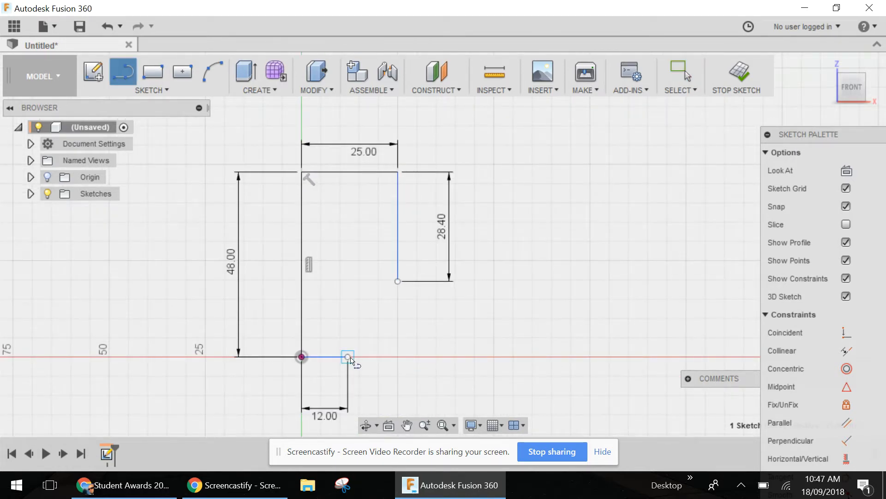
{"action": "left_click", "coordinate": [348, 357]}
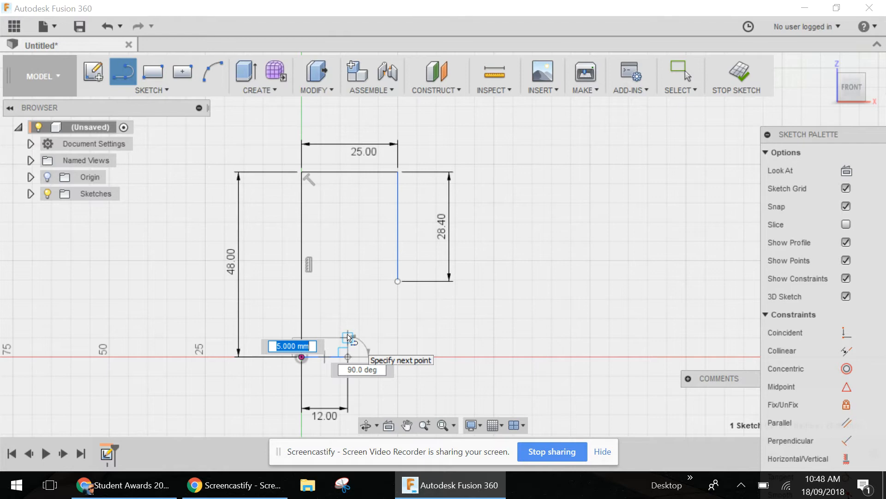
{"action": "type", "text": "3."}
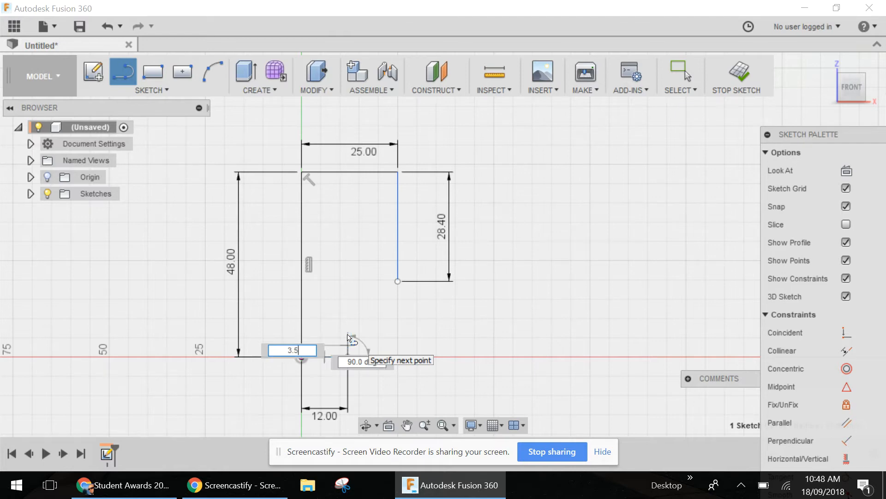
{"action": "type", "text": "5"}
{"action": "key", "text": "Return"}
{"action": "key", "text": "Escape"}
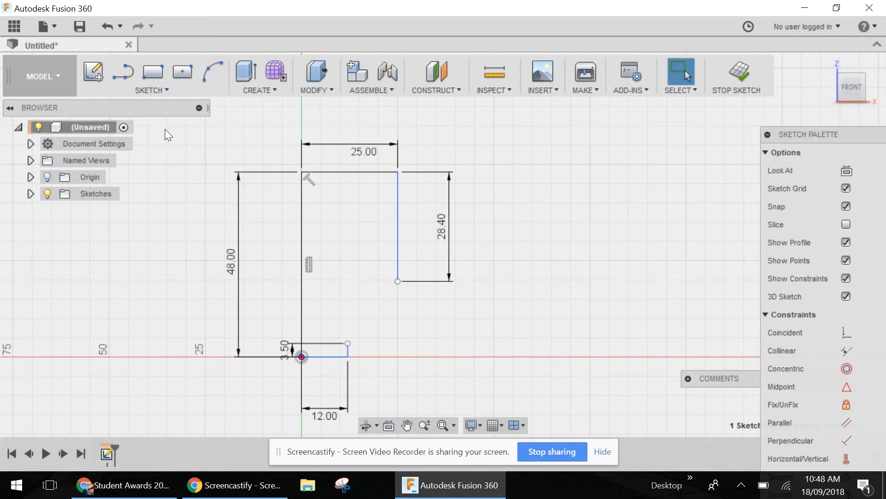
Try closing the profile with an outward-bulging three-point arc between the 3.5 mm and 28.4 mm lines' free ends, and undo it.
{"action": "left_click", "coordinate": [158, 94]}
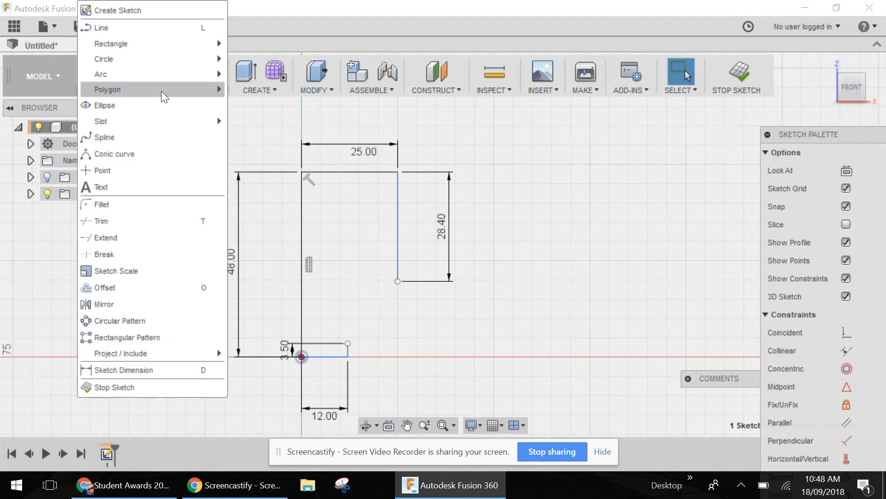
{"action": "mouse_move", "coordinate": [143, 82]}
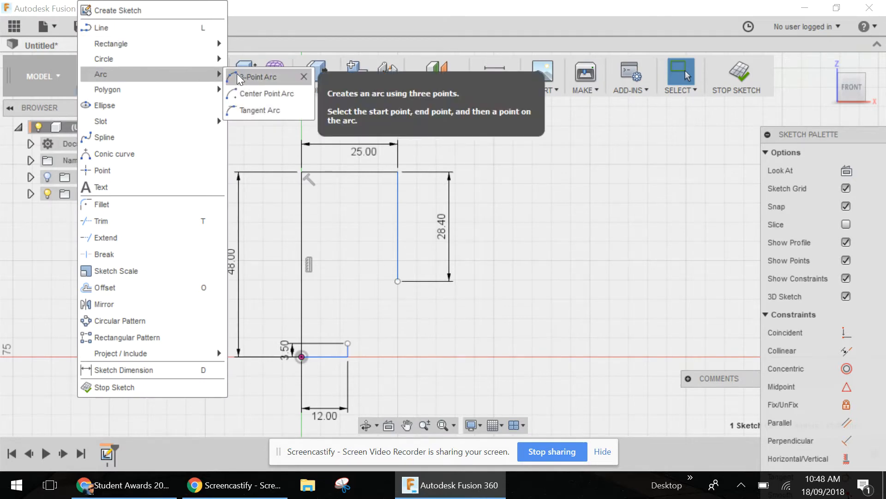
{"action": "left_click", "coordinate": [258, 76]}
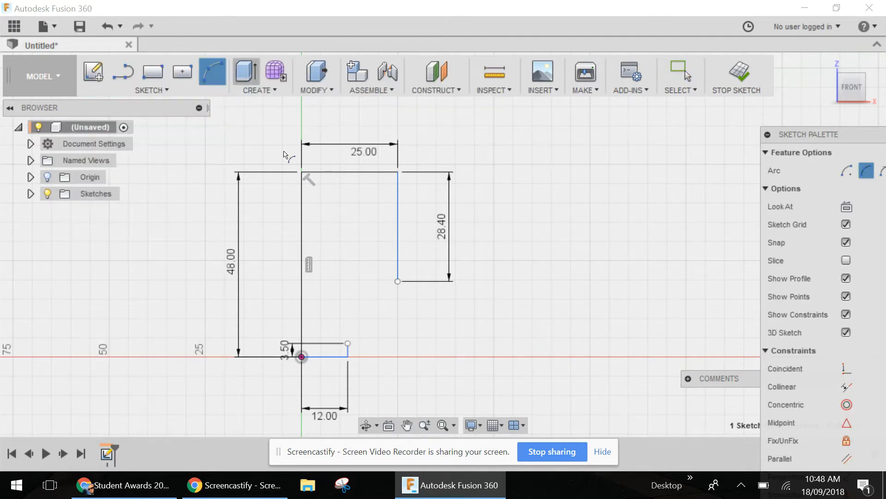
{"action": "left_click", "coordinate": [348, 345]}
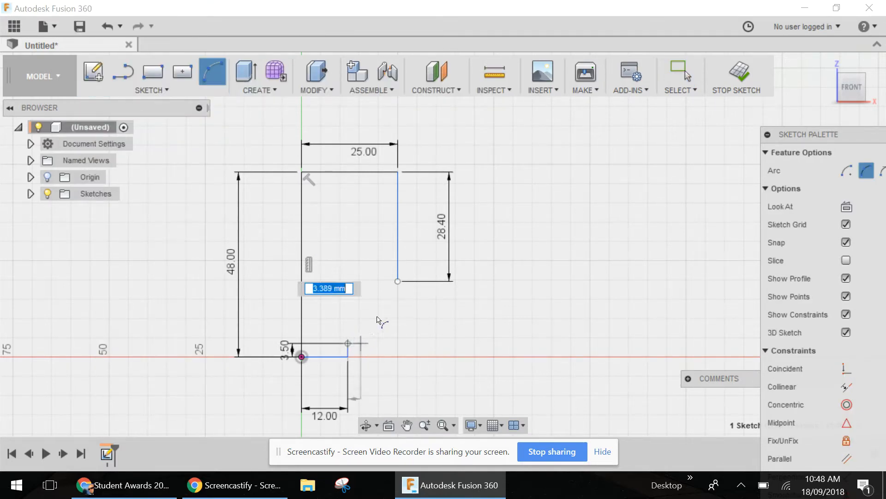
{"action": "left_click", "coordinate": [398, 282]}
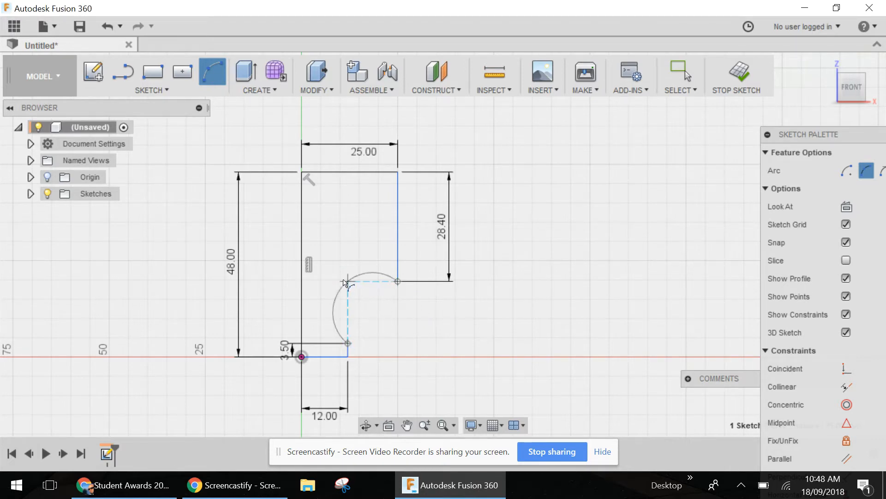
{"action": "scroll", "coordinate": [385, 331], "scroll_direction": "up", "scroll_amount": 3}
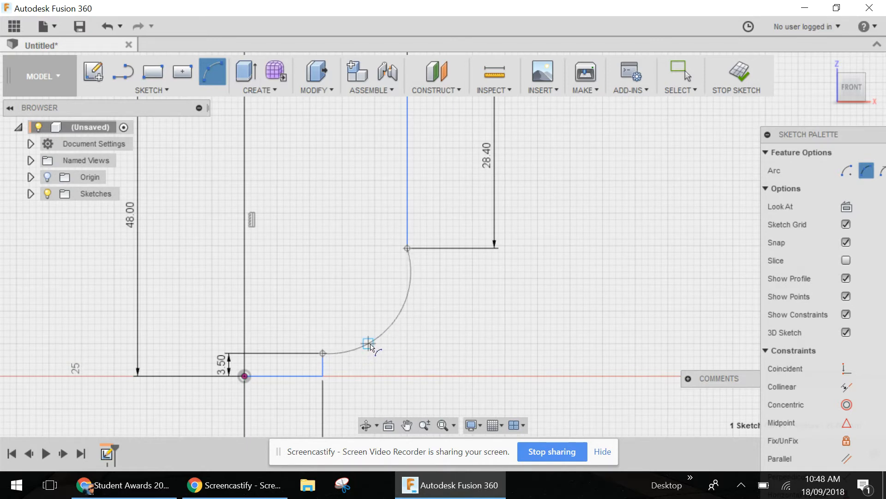
{"action": "left_click", "coordinate": [371, 345]}
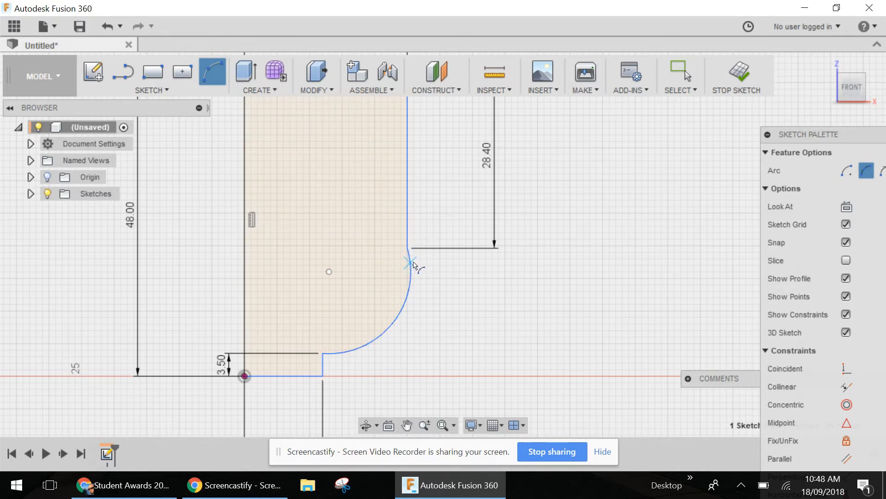
{"action": "key", "text": "Escape"}
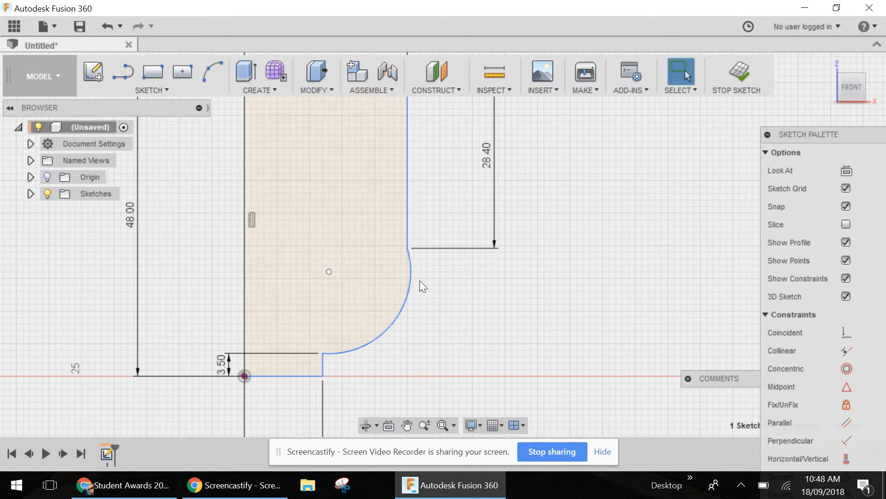
{"action": "key", "text": "ctrl+z"}
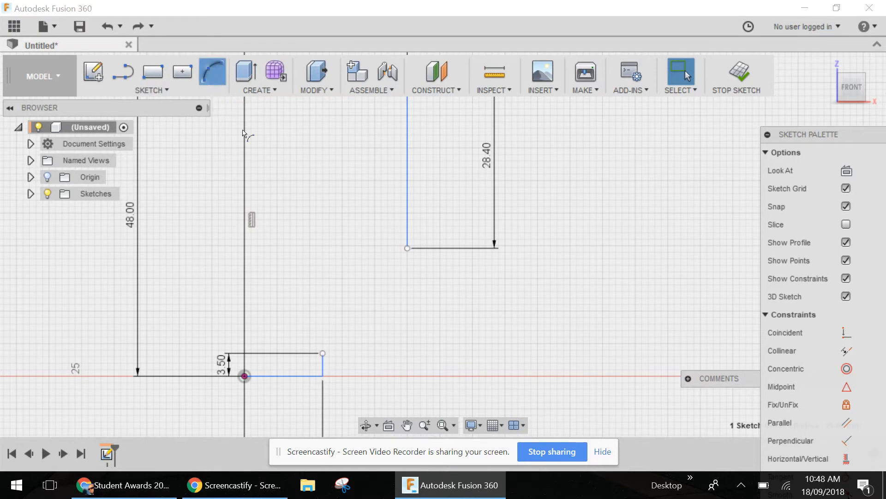
Sketch a three-point arc from the 3.5 mm line's upper end to the 28.4 mm line's lower end, tangent to the 28.4 mm line.
{"action": "left_click", "coordinate": [213, 71]}
{"action": "left_click", "coordinate": [323, 354]}
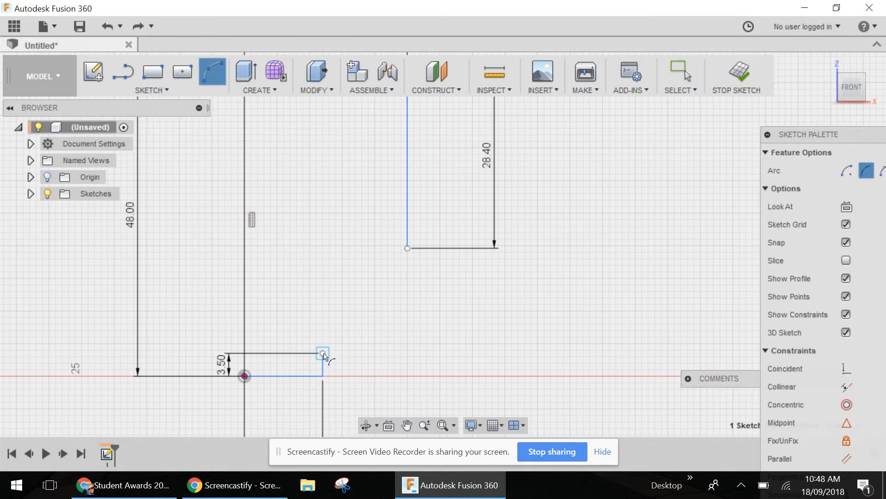
{"action": "left_click", "coordinate": [407, 248]}
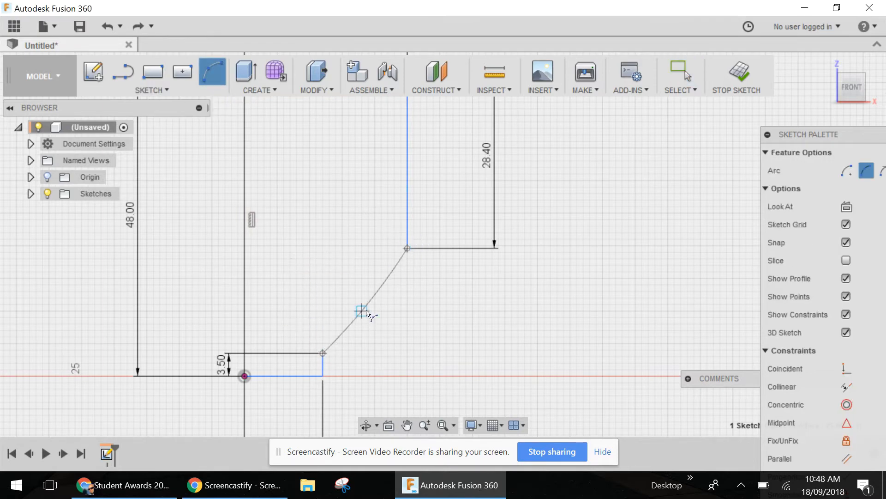
{"action": "left_click", "coordinate": [369, 337]}
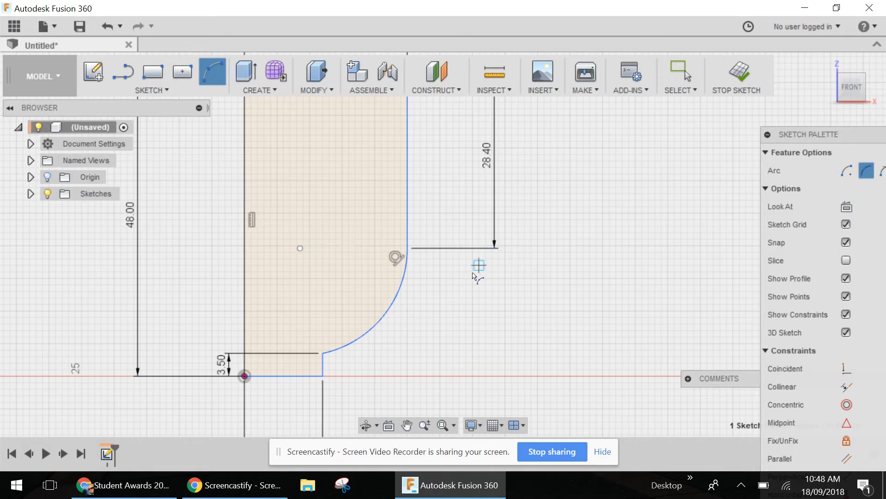
{"action": "scroll", "coordinate": [361, 275], "scroll_direction": "up", "scroll_amount": 1}
{"action": "scroll", "coordinate": [363, 274], "scroll_direction": "down", "scroll_amount": 6}
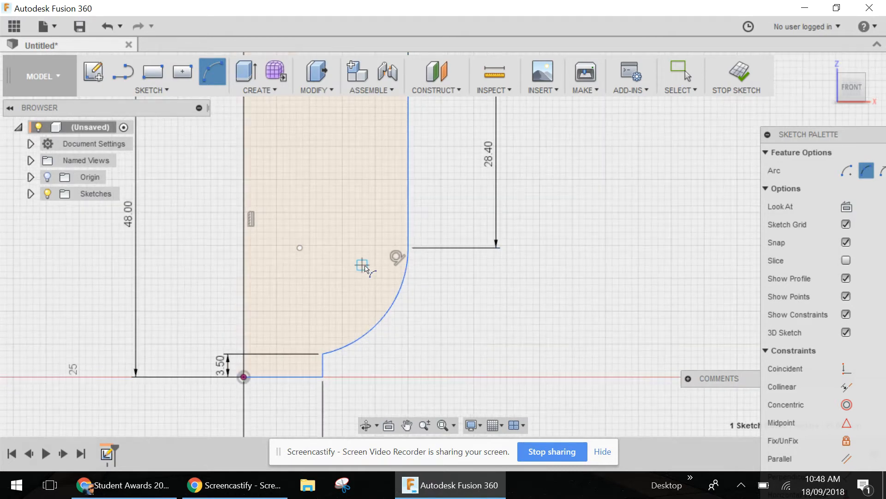
{"action": "scroll", "coordinate": [343, 301], "scroll_direction": "up", "scroll_amount": 6}
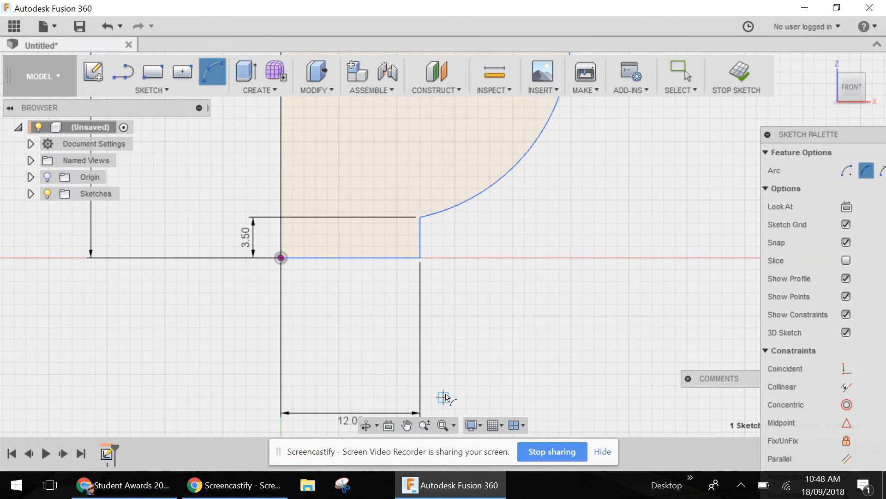
{"action": "key", "text": "Escape"}
Move the 12 mm dimension inside the profile, just above the base line, keeping its value.
{"action": "left_click", "coordinate": [362, 417]}
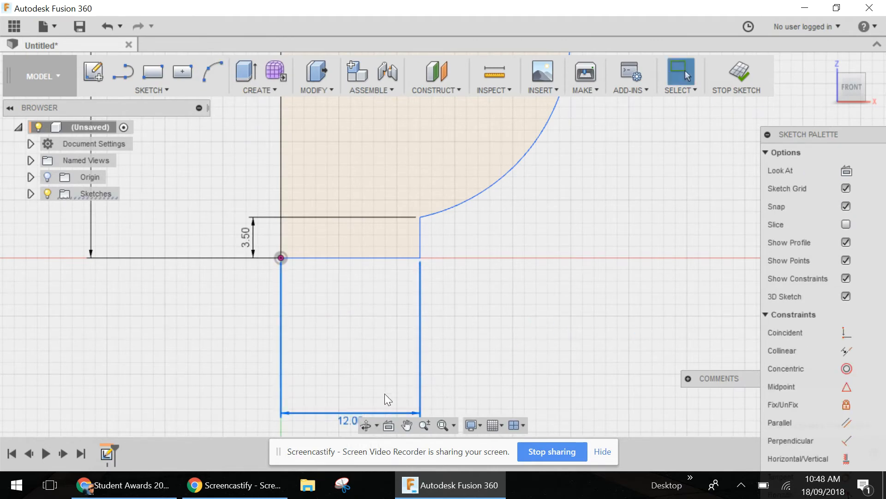
{"action": "left_click_drag", "start_coordinate": [352, 412], "coordinate": [384, 234]}
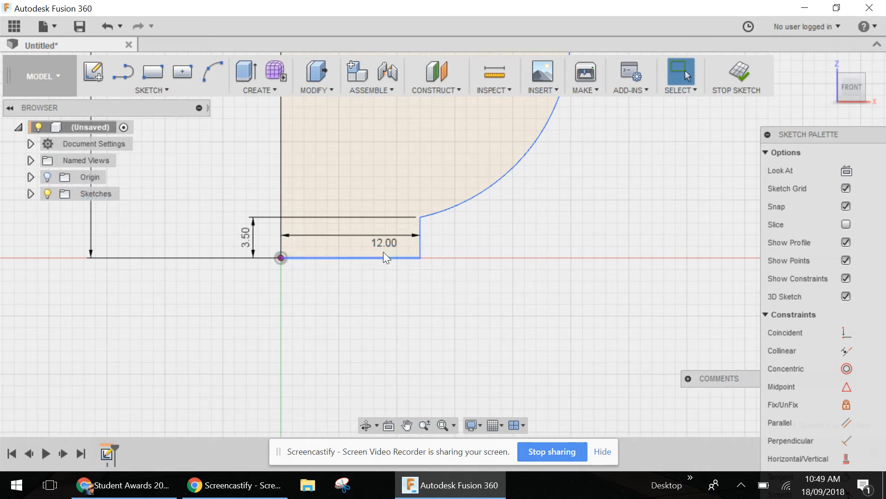
{"action": "double_click", "coordinate": [381, 234]}
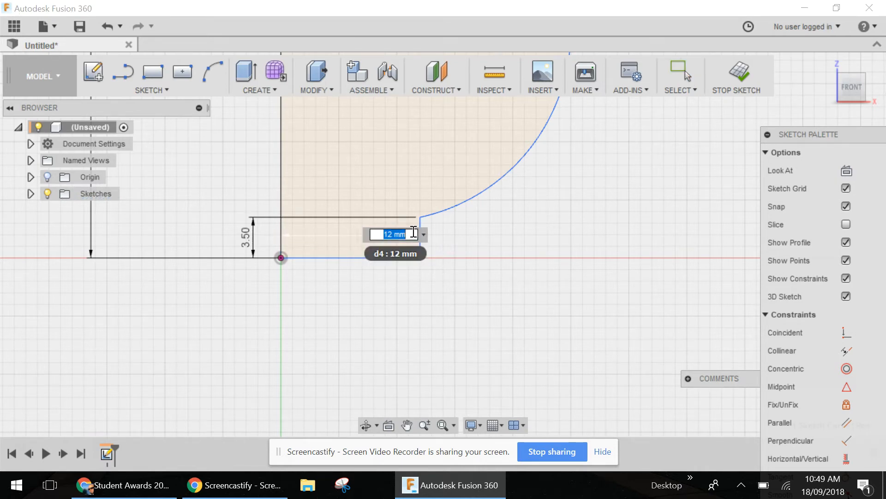
{"action": "key", "text": "Return"}
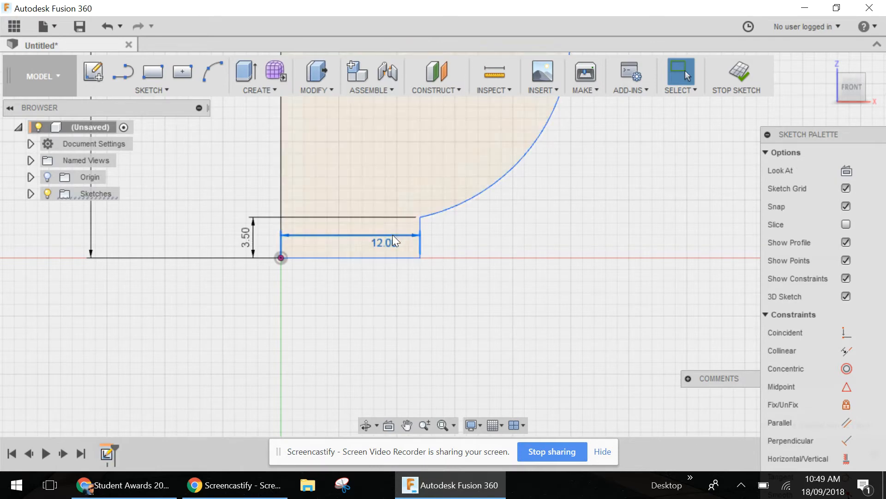
{"action": "left_click", "coordinate": [381, 247]}
{"action": "left_click", "coordinate": [384, 242]}
{"action": "mouse_move", "coordinate": [385, 240]}
{"action": "left_mouse_down"}
{"action": "mouse_move", "coordinate": [388, 276]}
{"action": "mouse_move", "coordinate": [388, 231]}
{"action": "mouse_move", "coordinate": [388, 239]}
{"action": "left_mouse_up"}
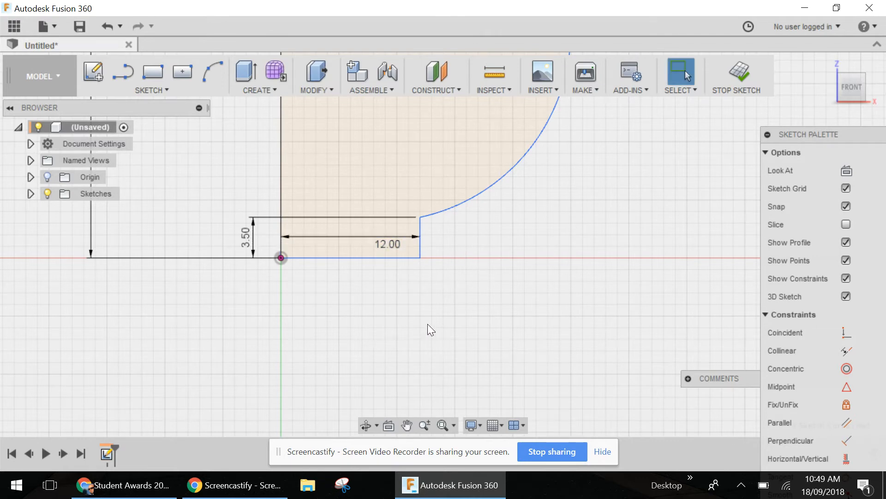
Sketch a 1 mm line along the base line, from its free end back toward the origin.
{"action": "key", "text": "l"}
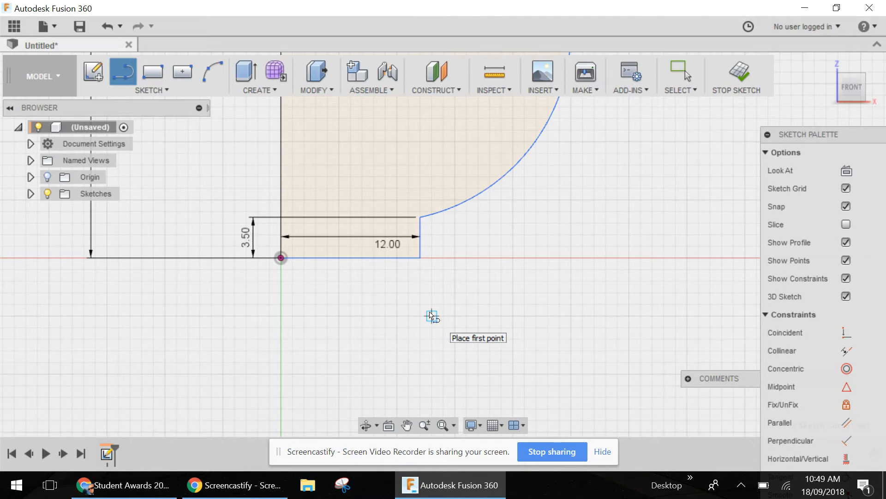
{"action": "left_click", "coordinate": [420, 257]}
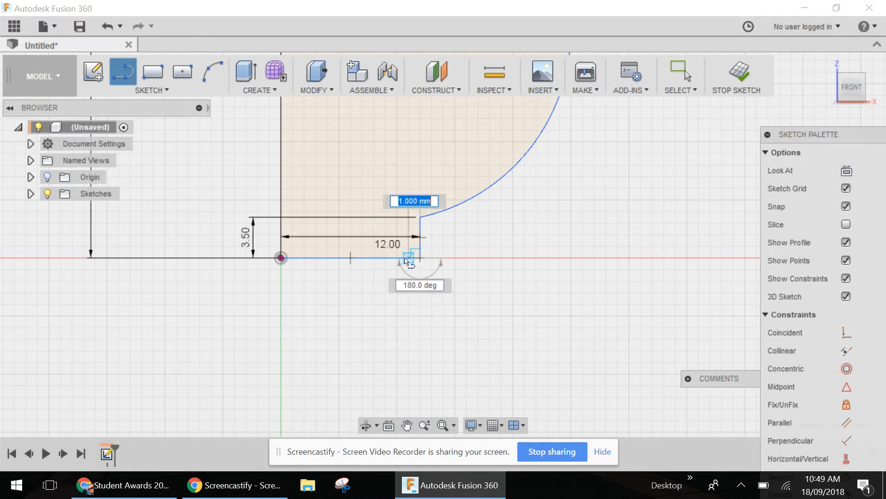
{"action": "left_click", "coordinate": [410, 257]}
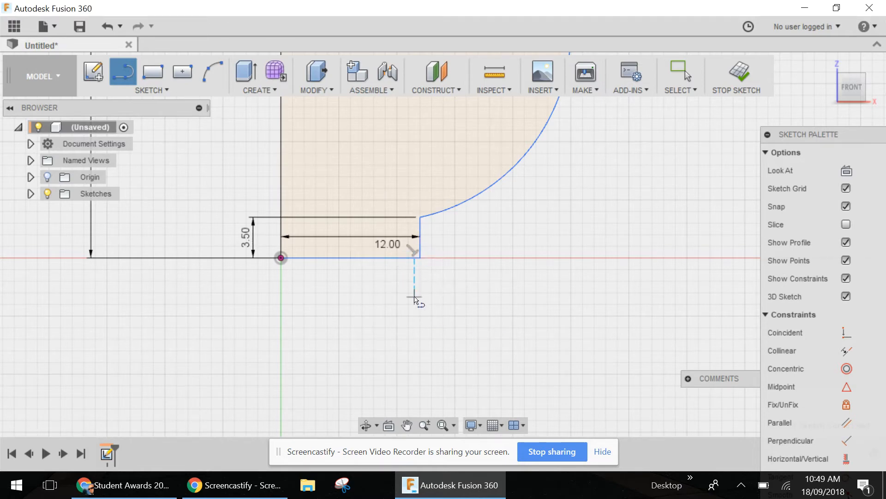
Try a 15.5 mm vertical line downward from the inner end of the 1 mm line, and delete it.
{"action": "left_click", "coordinate": [410, 258]}
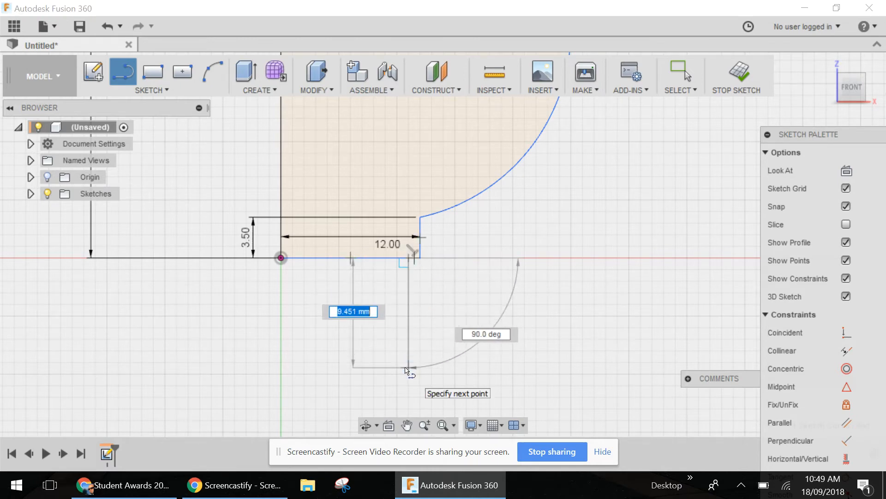
{"action": "type", "text": "15.5"}
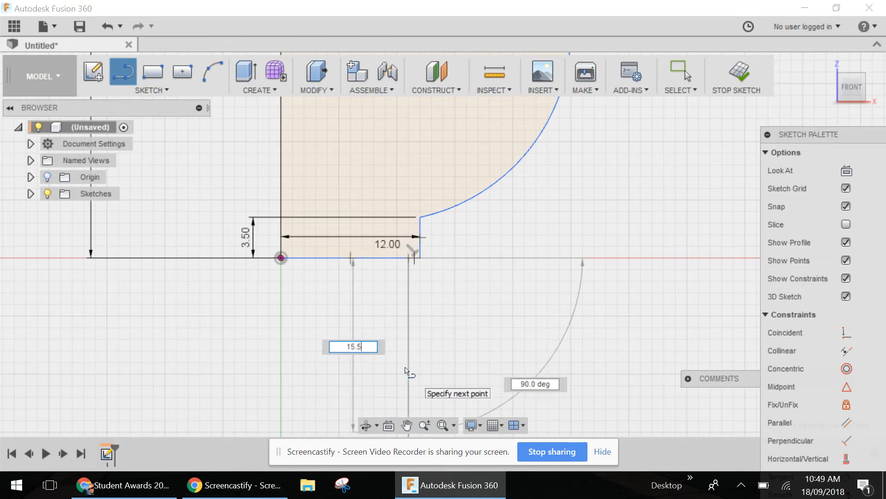
{"action": "key", "text": "Return"}
{"action": "key", "text": "Escape"}
{"action": "scroll", "coordinate": [450, 284], "scroll_direction": "up", "scroll_amount": 3}
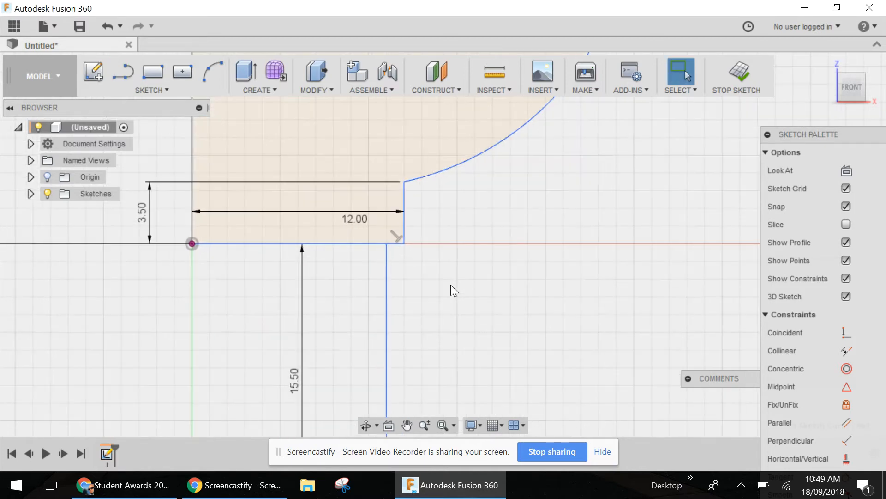
{"action": "scroll", "coordinate": [451, 285], "scroll_direction": "down", "scroll_amount": 5}
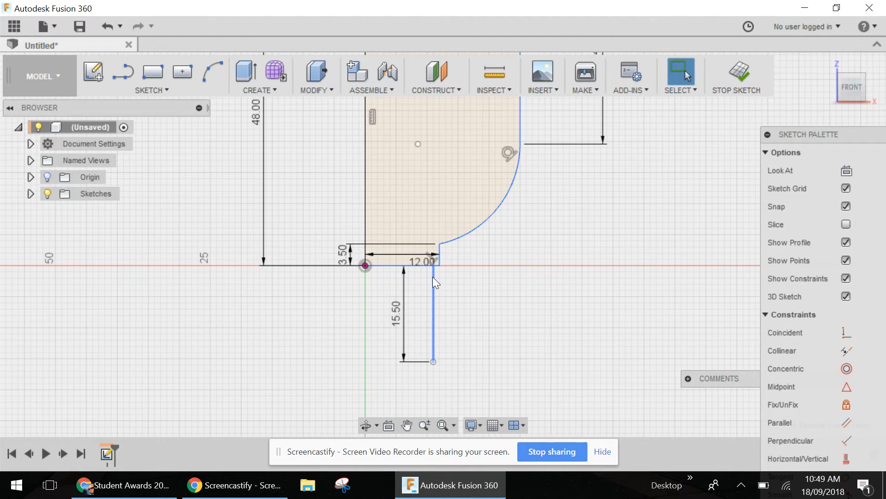
{"action": "key", "text": "Delete"}
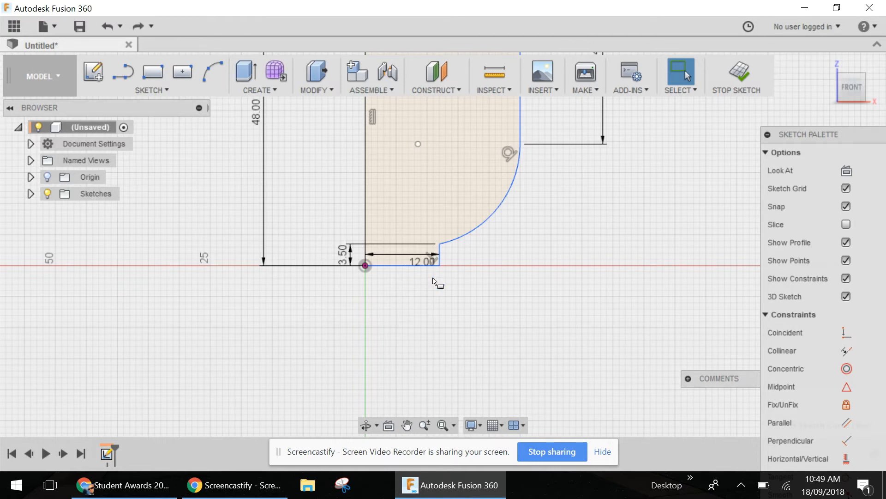
{"action": "key", "text": "r"}
{"action": "scroll", "coordinate": [434, 274], "scroll_direction": "up", "scroll_amount": 3}
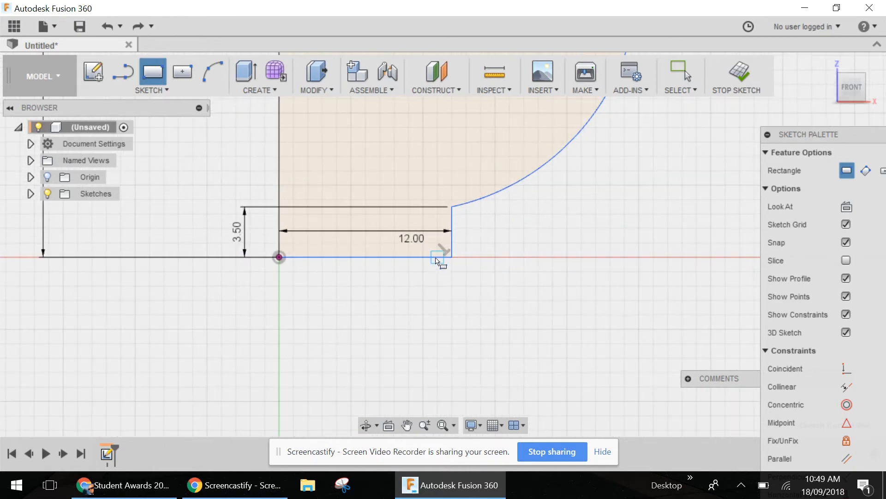
{"action": "left_click", "coordinate": [435, 271]}
{"action": "scroll", "coordinate": [435, 271], "scroll_direction": "down", "scroll_amount": 5}
{"action": "scroll", "coordinate": [451, 221], "scroll_direction": "down", "scroll_amount": 3}
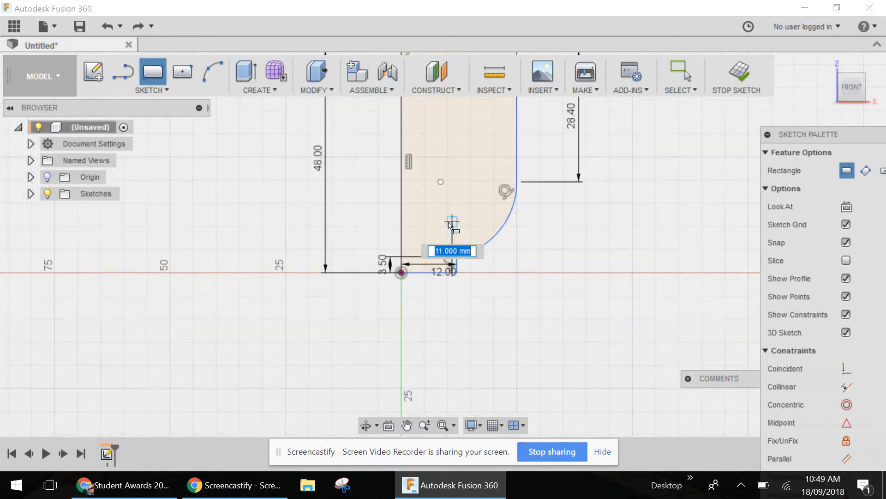
{"action": "scroll", "coordinate": [417, 331], "scroll_direction": "up", "scroll_amount": 2}
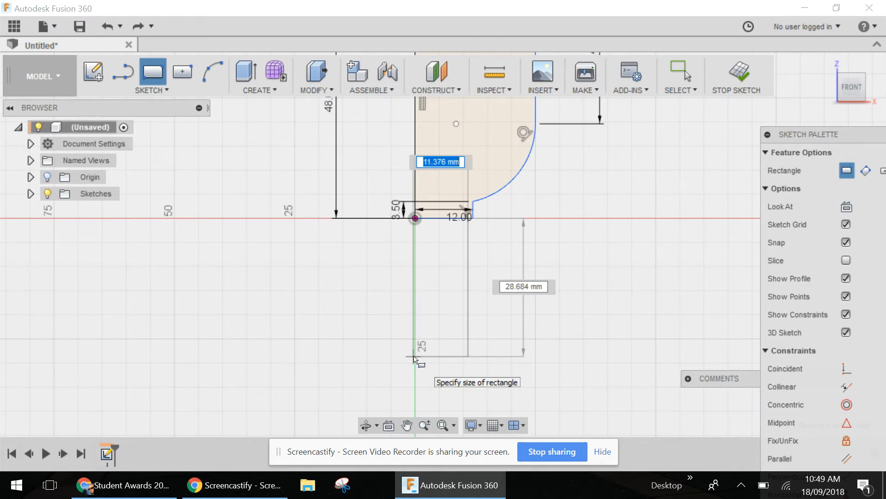
{"action": "type", "text": "12"}
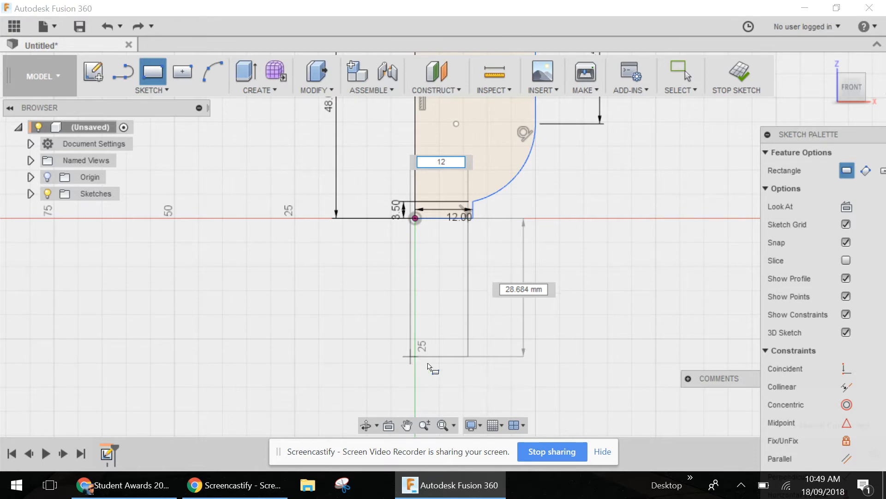
{"action": "key", "text": "Tab"}
{"action": "key", "text": "Escape"}
{"action": "key", "text": "Escape"}
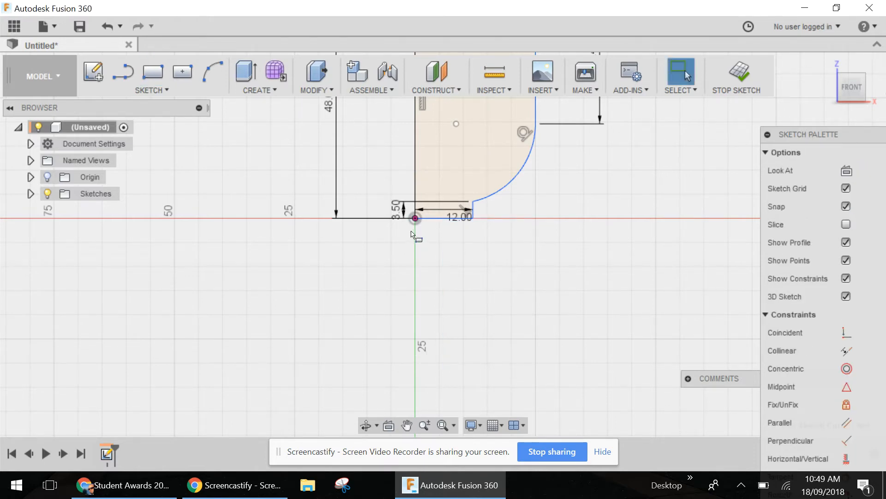
Sketch a rectangle downward from the origin, 15.5 mm high and about 11 mm wide, ending at the inner end of the 1 mm line.
{"action": "key", "text": "r"}
{"action": "left_click", "coordinate": [415, 218]}
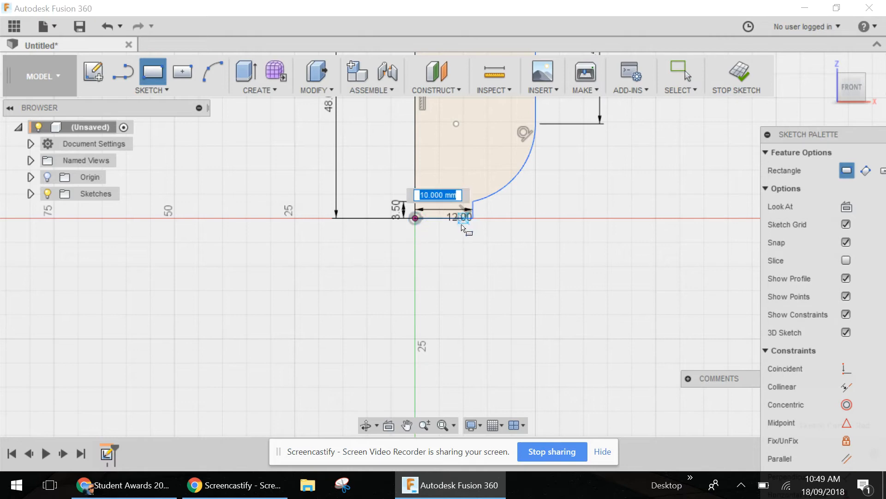
{"action": "scroll", "coordinate": [463, 223], "scroll_direction": "up", "scroll_amount": 2}
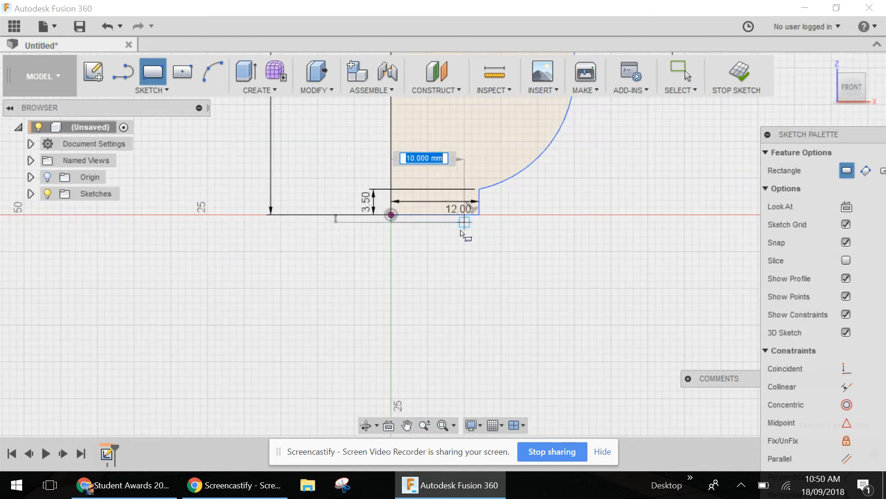
{"action": "key", "text": "Tab"}
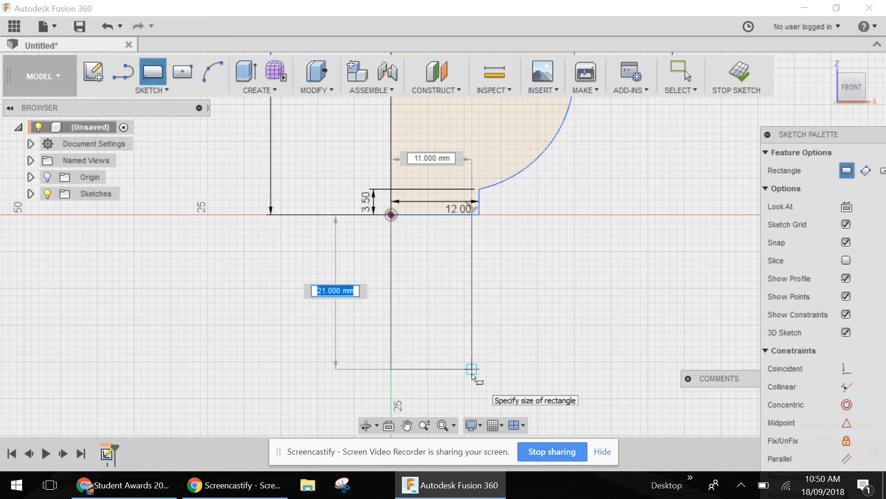
{"action": "type", "text": "15.5"}
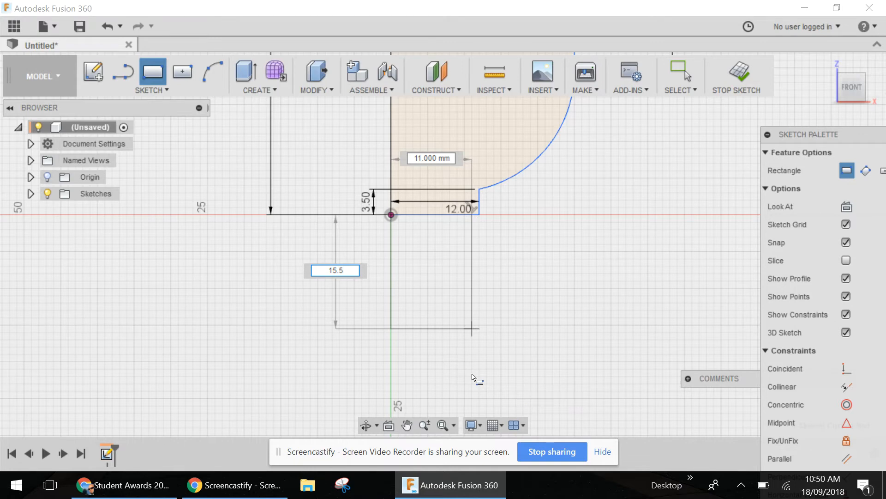
{"action": "key", "text": "Return"}
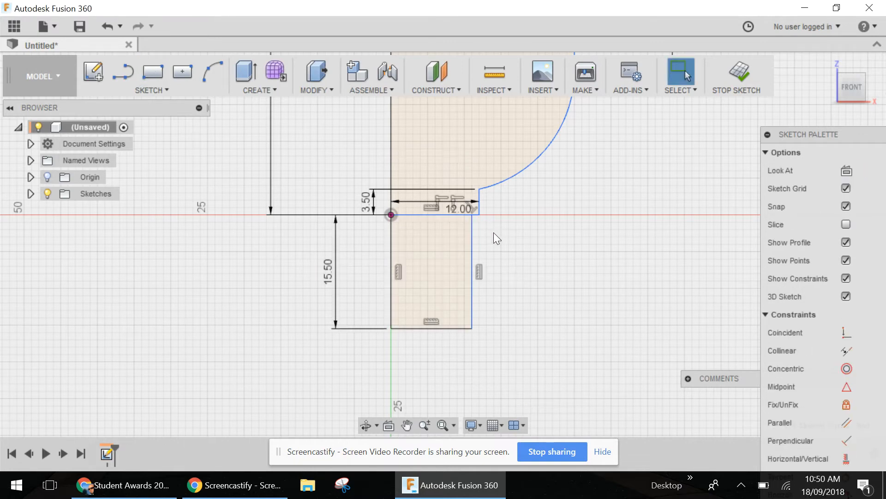
Dimension the short horizontal ledge line between the rectangle's outer edge and the 3.5 mm line, placing the dimension below it.
{"action": "key", "text": "d"}
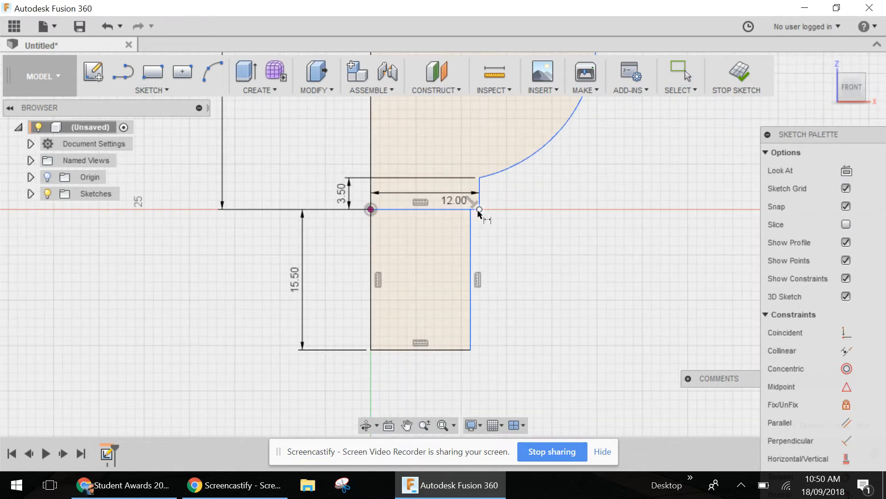
{"action": "scroll", "coordinate": [477, 220], "scroll_direction": "up", "scroll_amount": 5}
{"action": "left_click", "coordinate": [473, 207]}
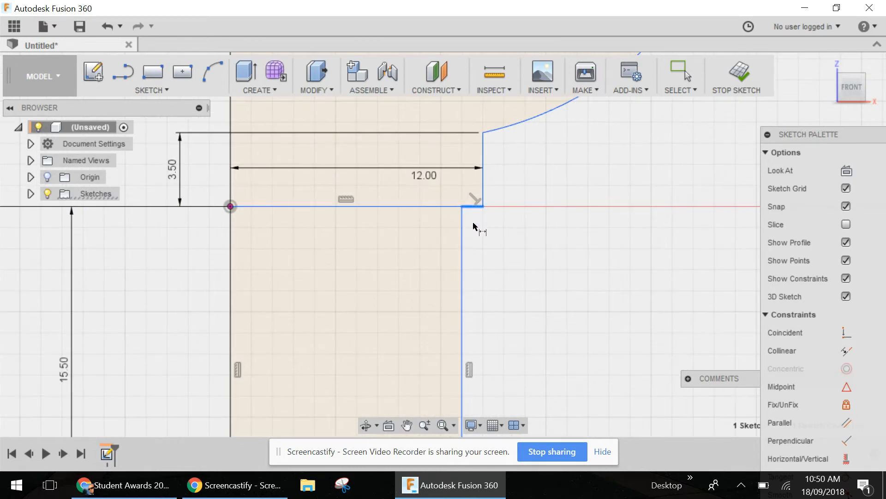
{"action": "left_click", "coordinate": [483, 262]}
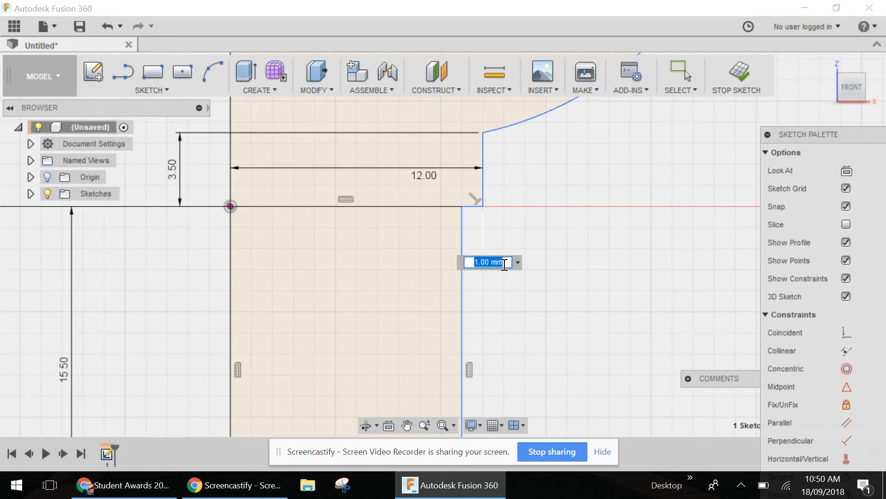
{"action": "left_click", "coordinate": [618, 292]}
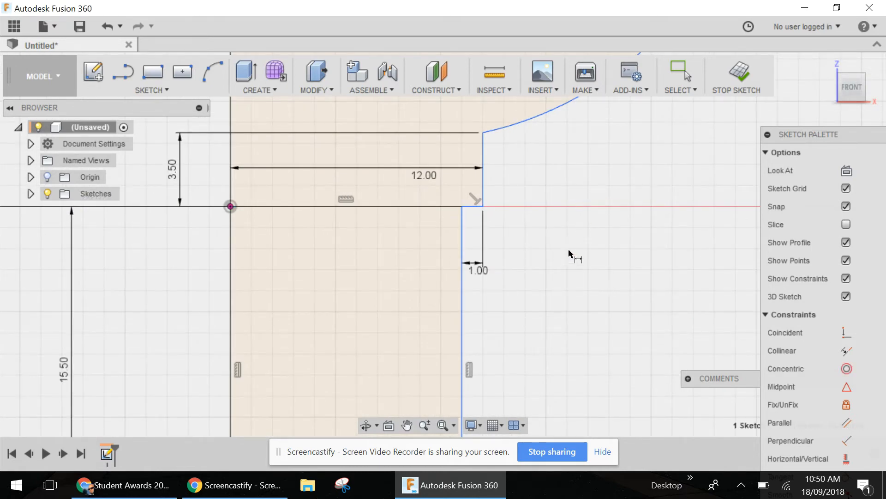
Dimension the rectangle's width between the origin and its outer upper corner, placing the dimension inside the rectangle.
{"action": "scroll", "coordinate": [591, 240], "scroll_direction": "down", "scroll_amount": 2}
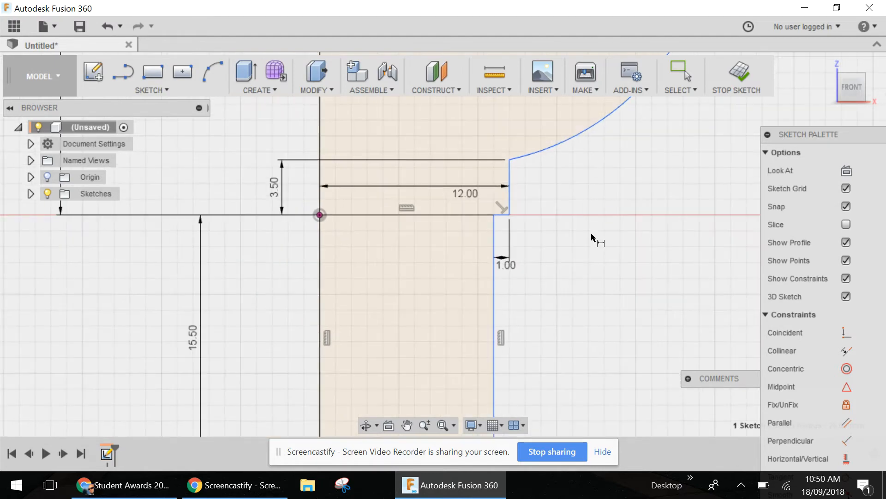
{"action": "left_click", "coordinate": [493, 216]}
{"action": "left_click", "coordinate": [320, 217]}
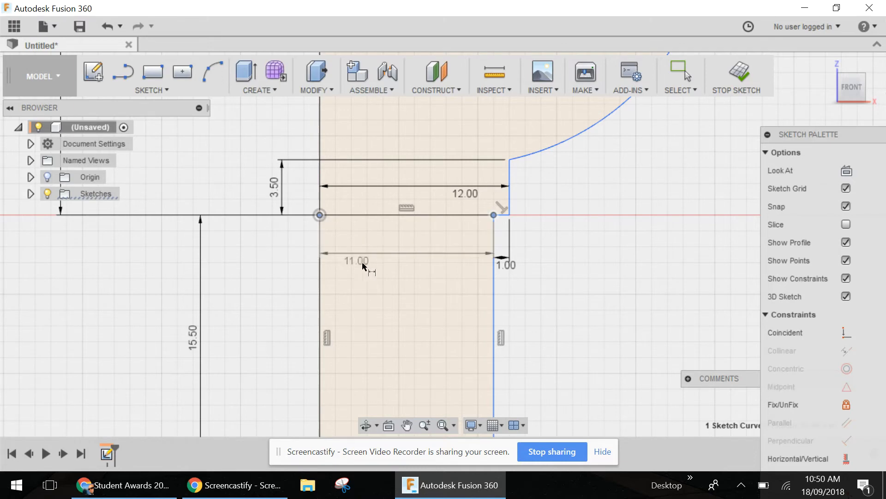
{"action": "left_click", "coordinate": [411, 252]}
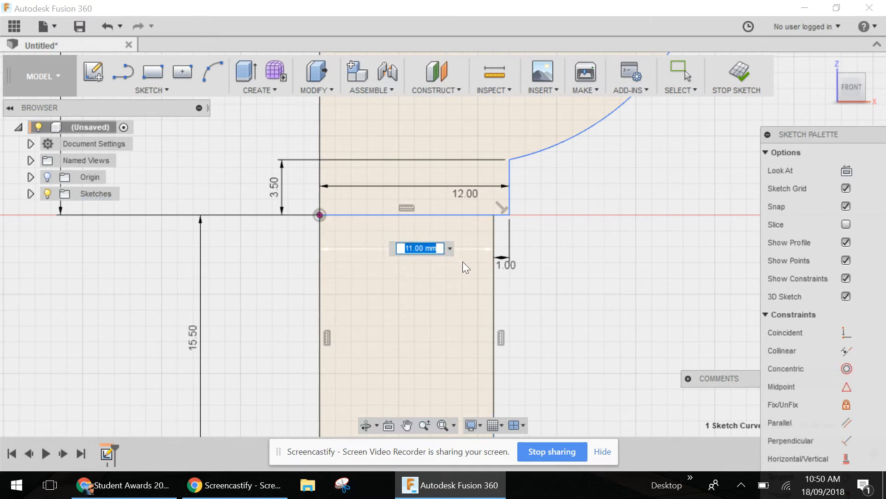
{"action": "key", "text": "Return"}
Sketch a 1.5 mm line along the rectangle's bottom edge, from its outer lower corner inward.
{"action": "scroll", "coordinate": [594, 189], "scroll_direction": "up", "scroll_amount": 1}
{"action": "scroll", "coordinate": [593, 190], "scroll_direction": "down", "scroll_amount": 4}
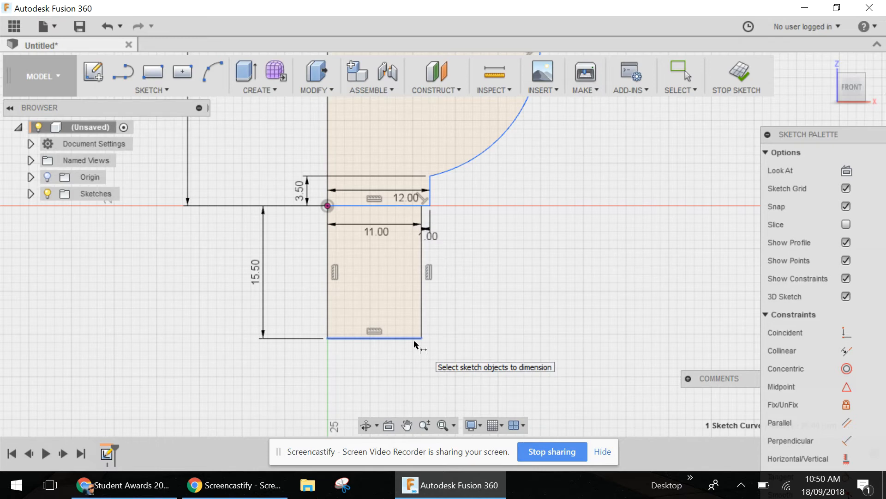
{"action": "key", "text": "l"}
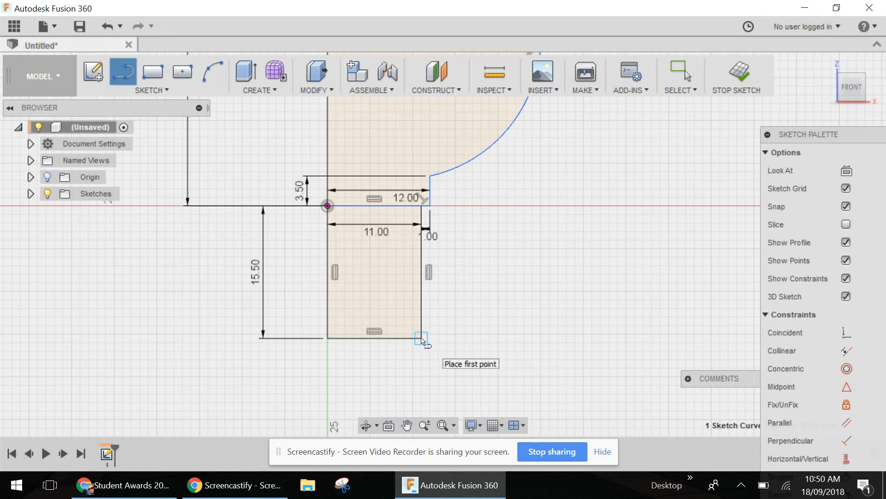
{"action": "left_click", "coordinate": [421, 339]}
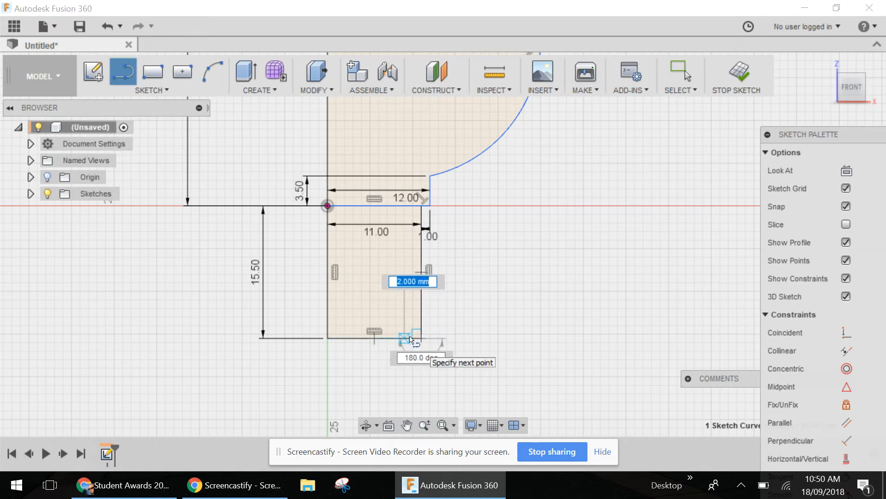
{"action": "type", "text": "1."}
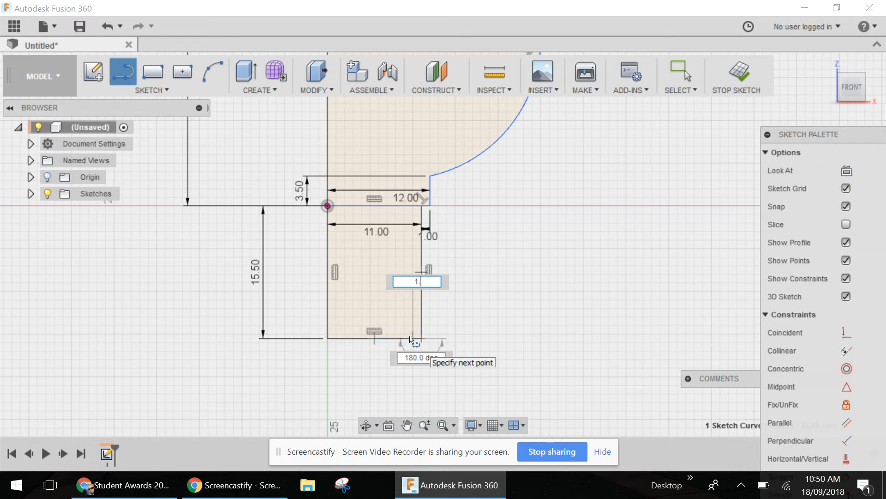
{"action": "type", "text": "5"}
{"action": "key", "text": "Return"}
{"action": "key", "text": "Escape"}
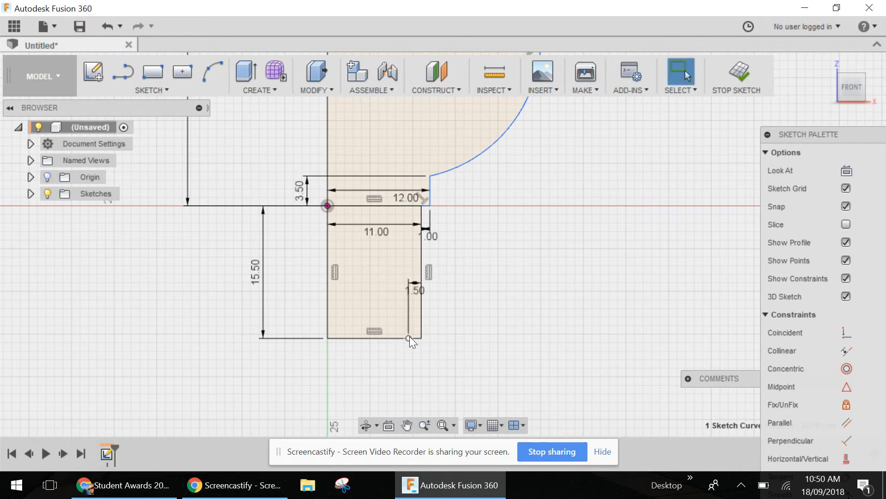
Sketch a 2 mm vertical line downward from the inner end of the 1.5 mm line.
{"action": "key", "text": "l"}
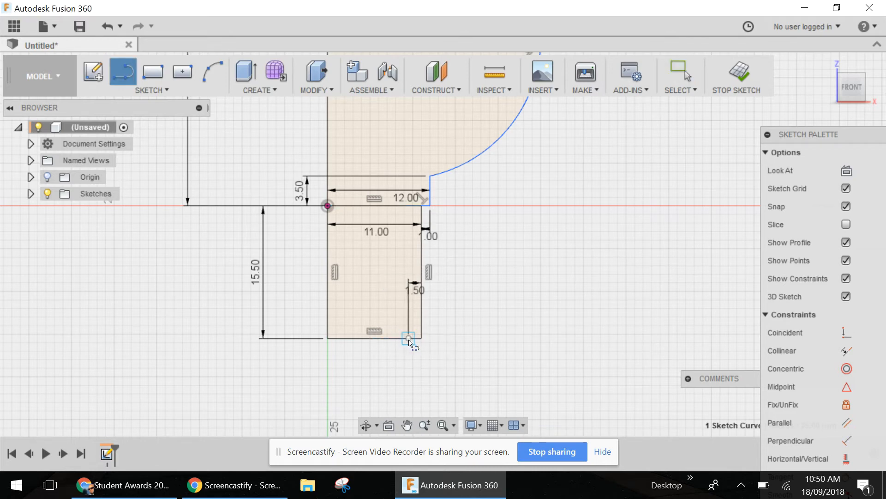
{"action": "left_click", "coordinate": [409, 339]}
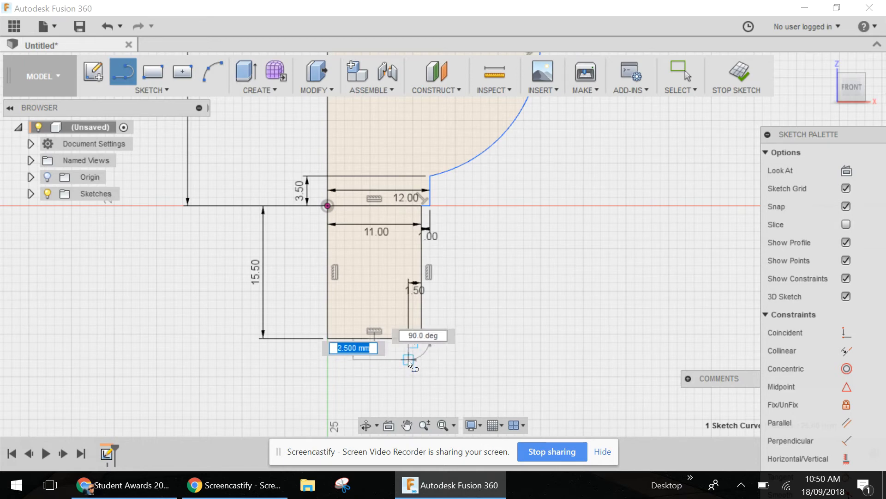
{"action": "scroll", "coordinate": [409, 363], "scroll_direction": "up", "scroll_amount": 2}
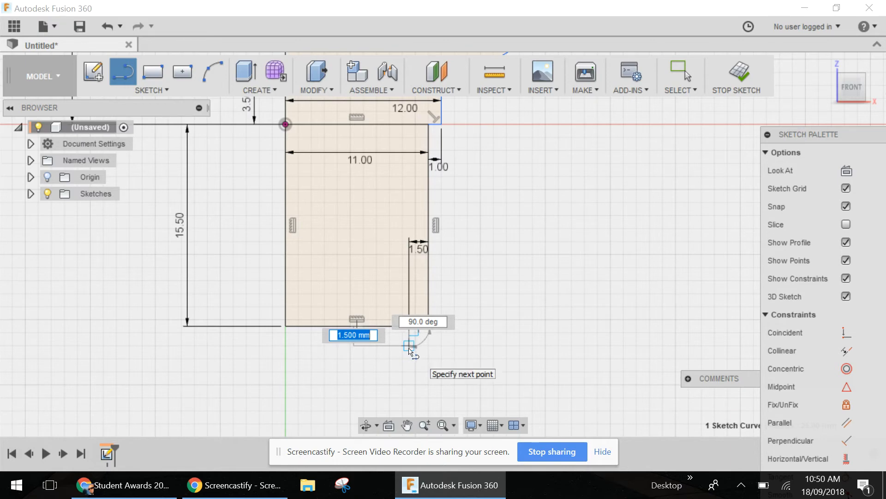
{"action": "type", "text": "2"}
{"action": "key", "text": "Return"}
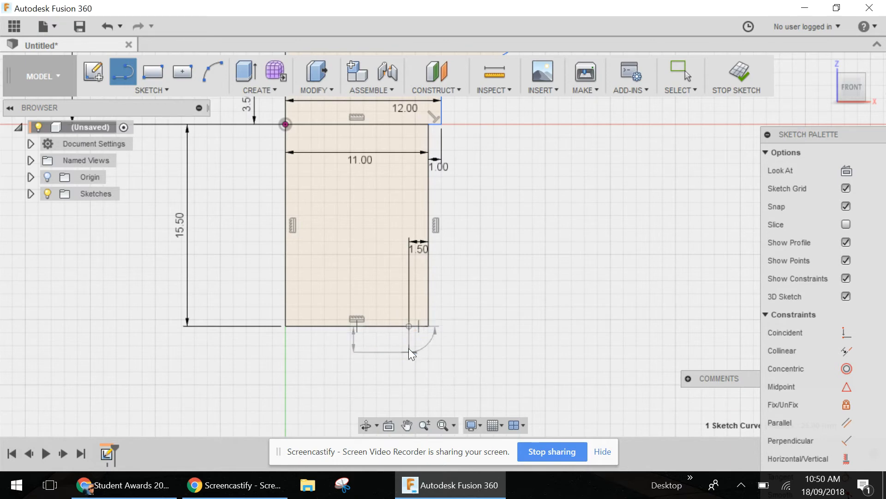
{"action": "key", "text": "Escape"}
Sketch a 2 mm horizontal line from the lower end of the vertical line, inward toward the vertical axis.
{"action": "key", "text": "l"}
{"action": "left_click", "coordinate": [409, 351]}
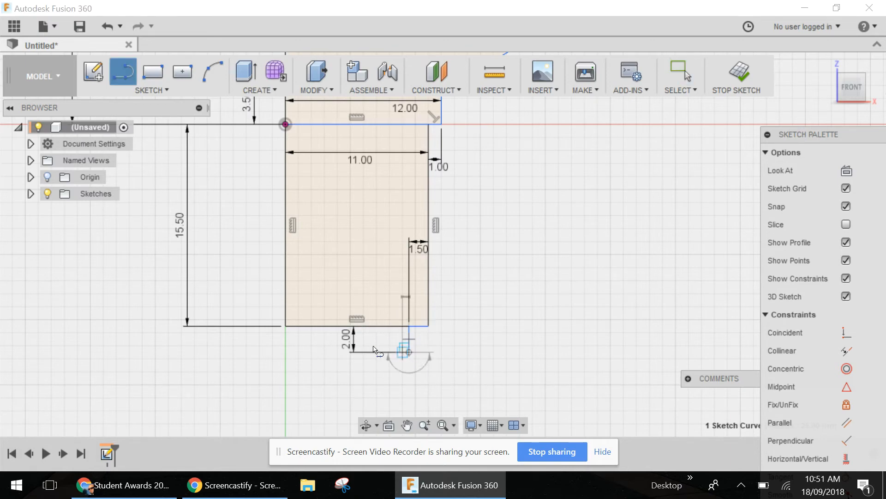
{"action": "type", "text": "2"}
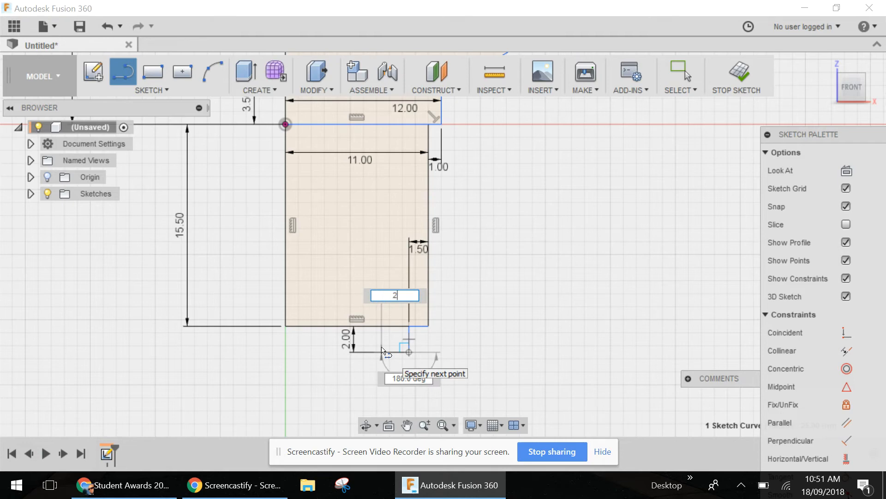
{"action": "key", "text": "Return"}
{"action": "key", "text": "Escape"}
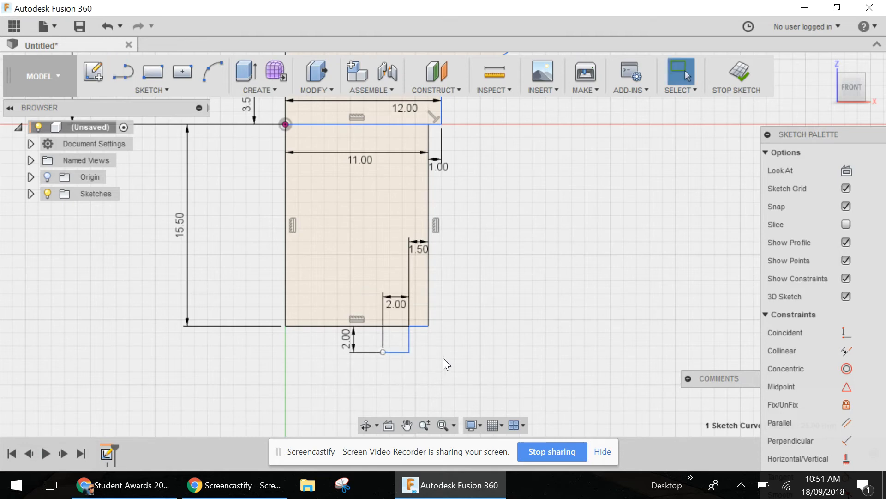
Sketch a 4.5 mm line at 132 degrees, sloping down and inward from the free end of the 2 mm horizontal line.
{"action": "key", "text": "l"}
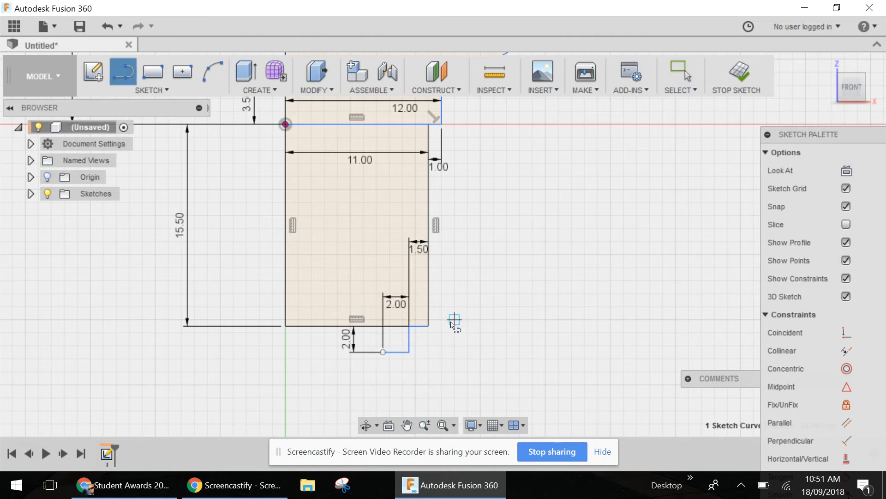
{"action": "left_click", "coordinate": [383, 352]}
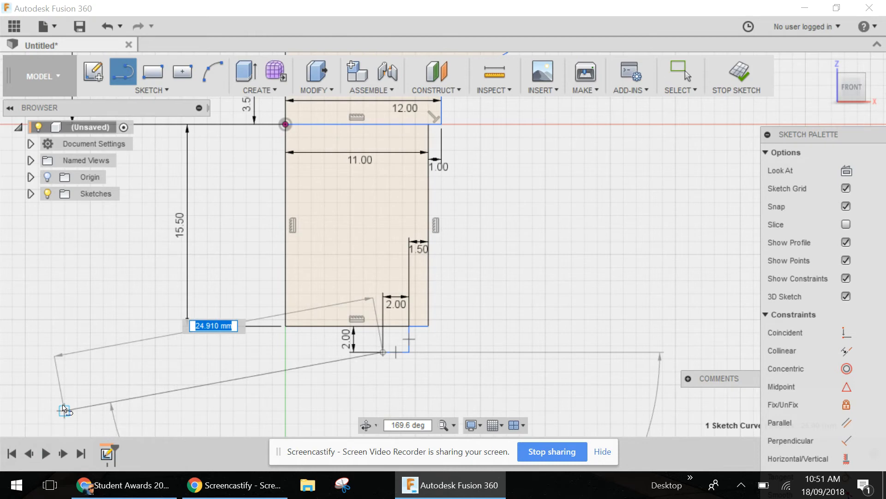
{"action": "type", "text": "4.5"}
{"action": "key", "text": "Tab"}
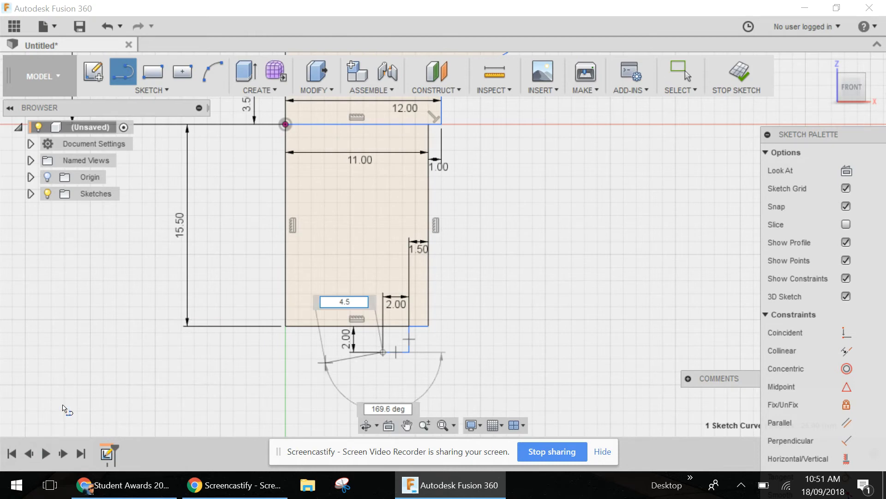
{"action": "type", "text": "132"}
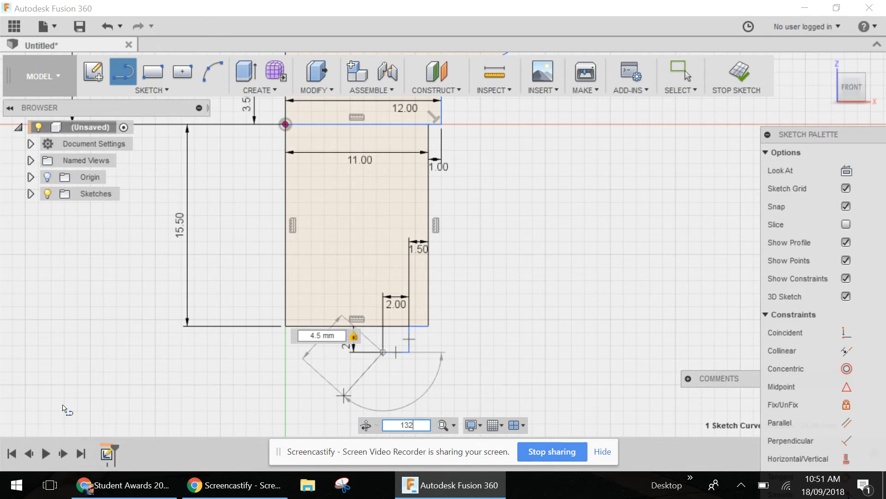
{"action": "key", "text": "Tab"}
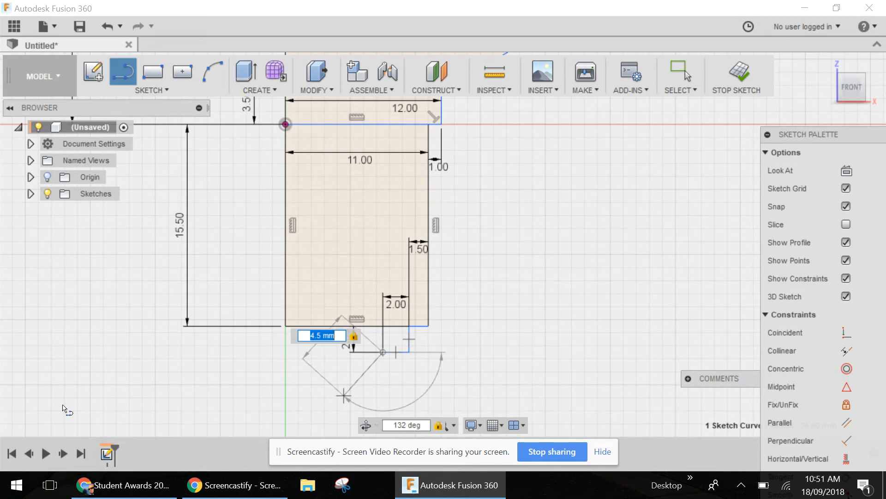
{"action": "key", "text": "Tab"}
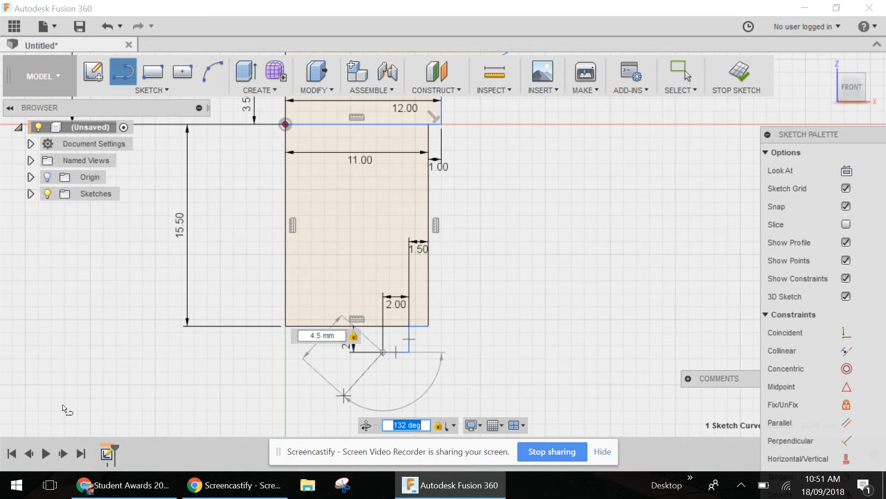
{"action": "key", "text": "Return"}
{"action": "key", "text": "Escape"}
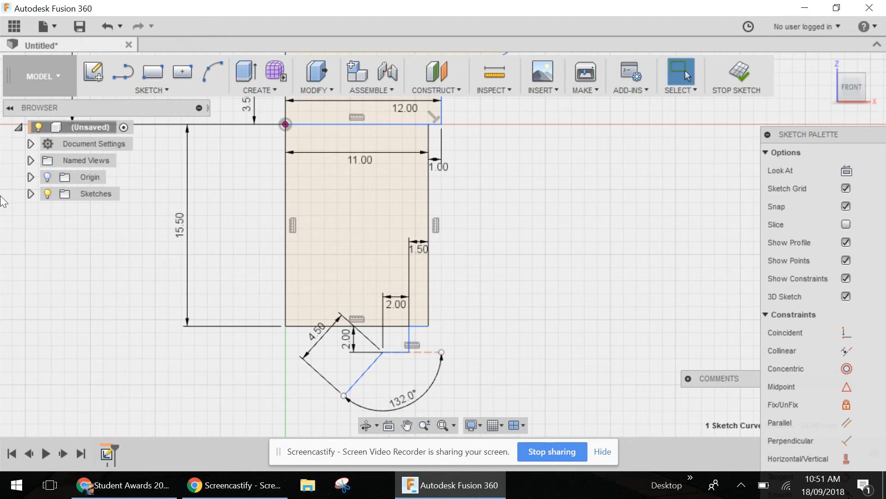
Sketch a 6.7 mm vertical line downward from the rectangle's lower corner on the vertical axis.
{"action": "scroll", "coordinate": [368, 191], "scroll_direction": "up", "scroll_amount": 2}
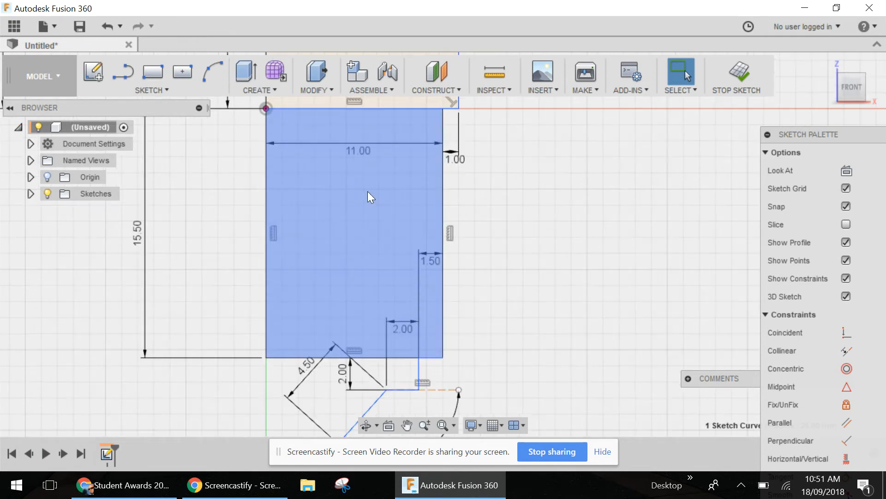
{"action": "scroll", "coordinate": [374, 178], "scroll_direction": "down", "scroll_amount": 3}
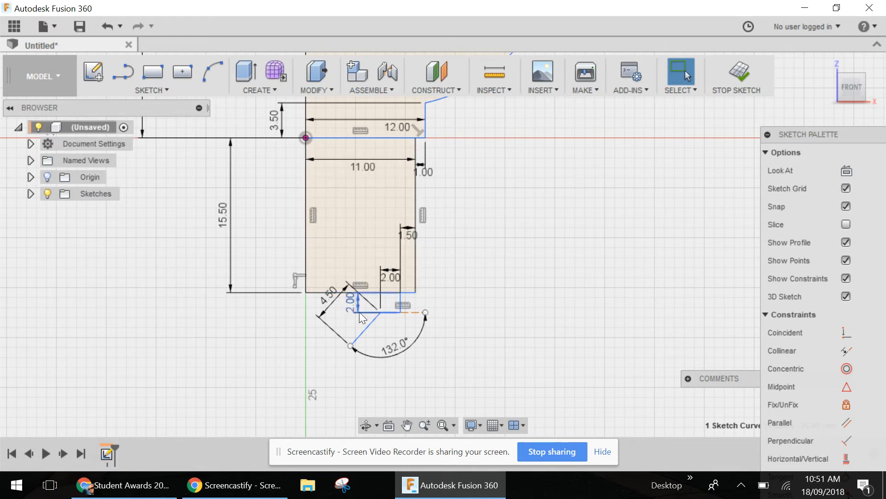
{"action": "key", "text": "l"}
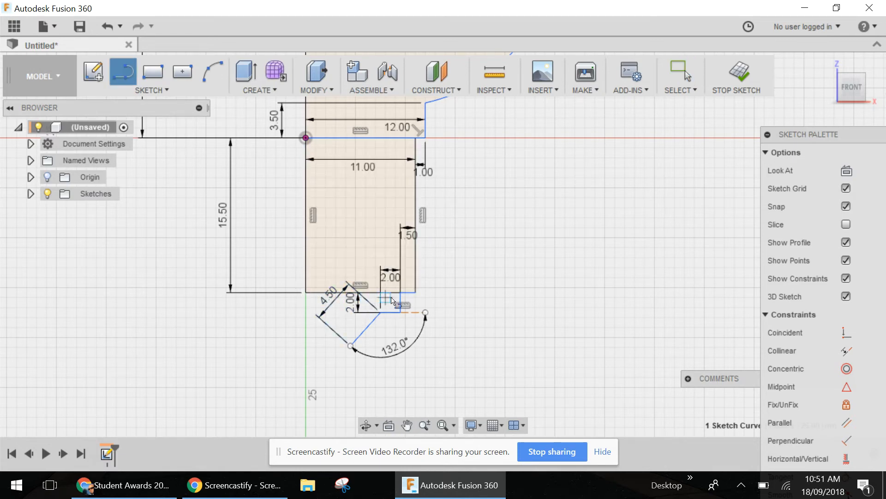
{"action": "left_click", "coordinate": [307, 294]}
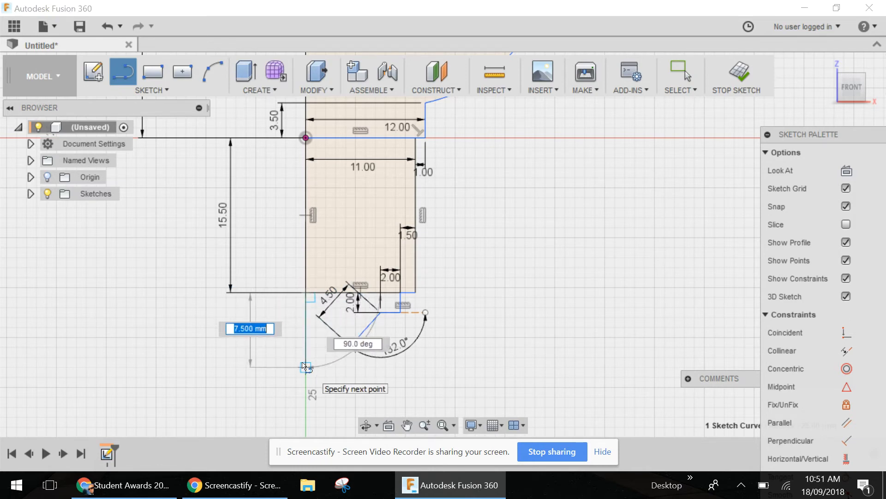
{"action": "type", "text": "6.7"}
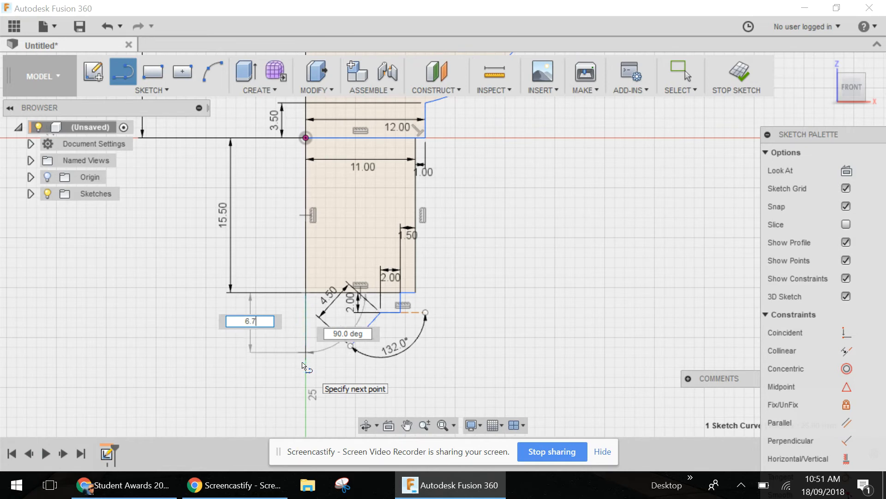
{"action": "key", "text": "Return"}
{"action": "key", "text": "Escape"}
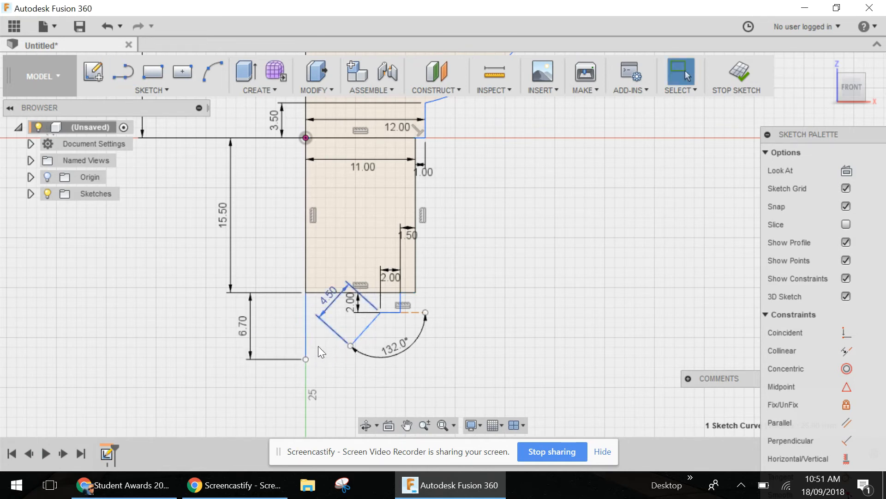
Close the tip with a shallow outward-bulging three-point arc from the 6.7 mm line's lower end to the angled line's free end.
{"action": "left_click", "coordinate": [208, 72]}
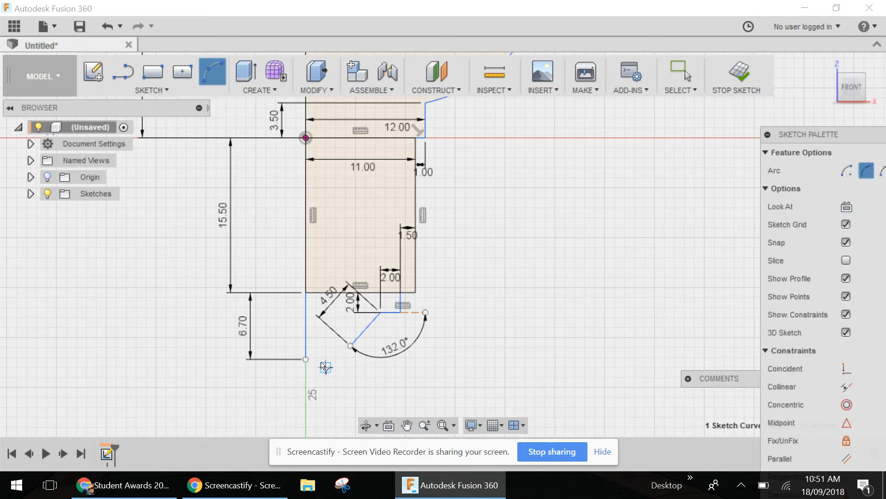
{"action": "left_click", "coordinate": [305, 359]}
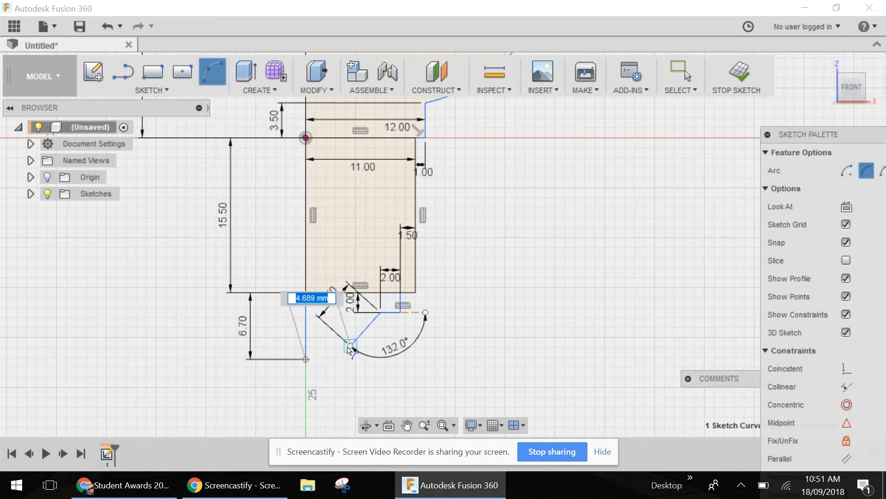
{"action": "scroll", "coordinate": [333, 354], "scroll_direction": "up", "scroll_amount": 2}
{"action": "scroll", "coordinate": [331, 354], "scroll_direction": "up", "scroll_amount": 3}
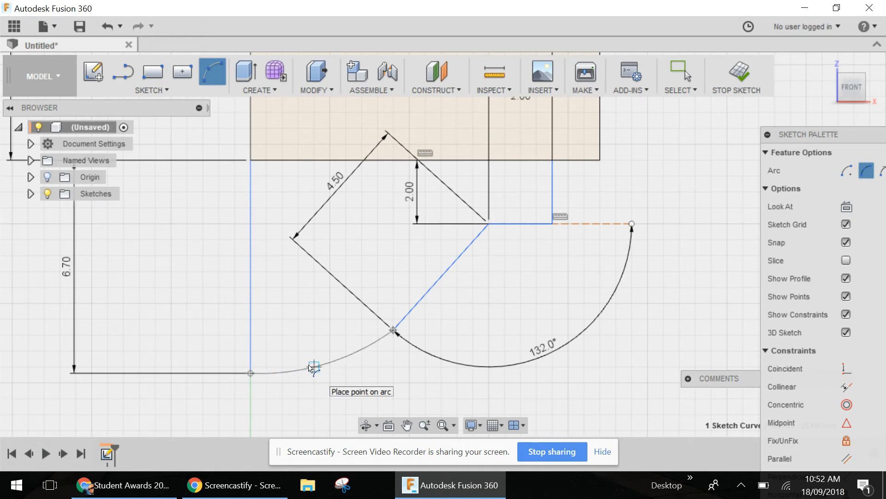
{"action": "left_click", "coordinate": [312, 366]}
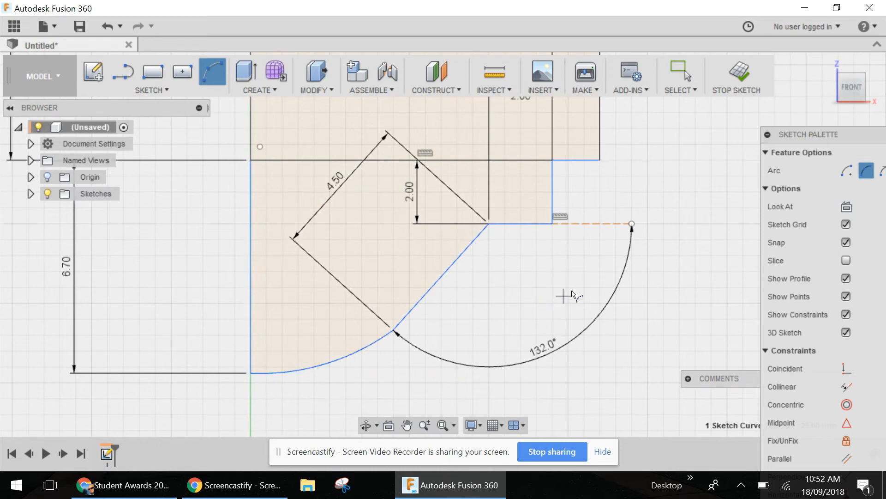
{"action": "scroll", "coordinate": [628, 259], "scroll_direction": "up", "scroll_amount": 1}
{"action": "scroll", "coordinate": [563, 274], "scroll_direction": "down", "scroll_amount": 3}
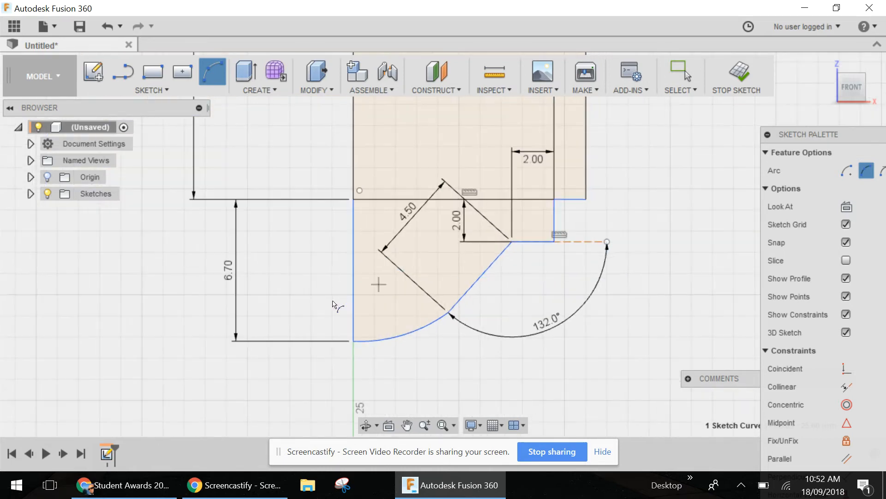
{"action": "scroll", "coordinate": [334, 302], "scroll_direction": "down", "scroll_amount": 8}
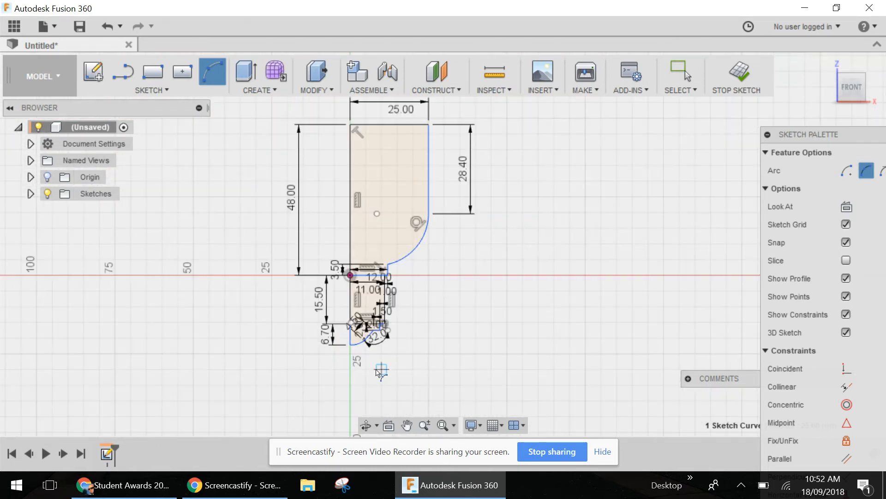
{"action": "scroll", "coordinate": [377, 370], "scroll_direction": "down", "scroll_amount": 1}
{"action": "scroll", "coordinate": [387, 262], "scroll_direction": "up", "scroll_amount": 2}
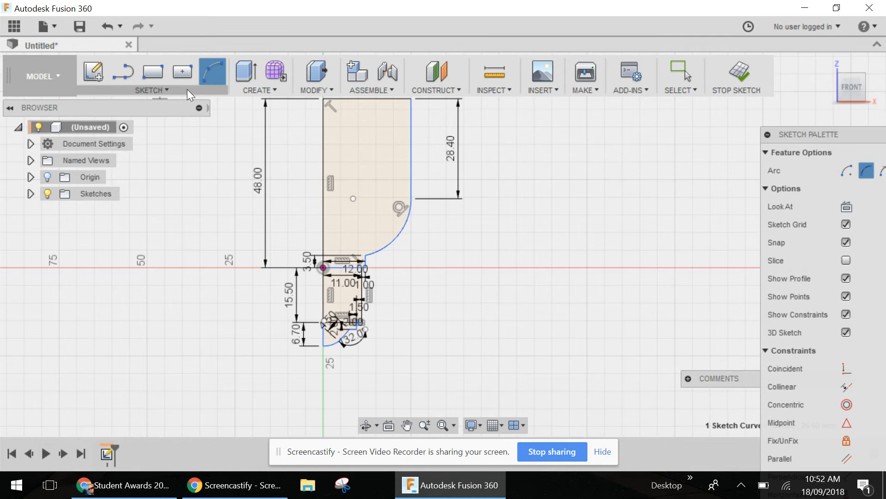
Save the design in the Yr 7 Light Globe and Stanley Knife project, named with the owner's surname followed by "Globe".
{"action": "key", "text": "ctrl+s"}
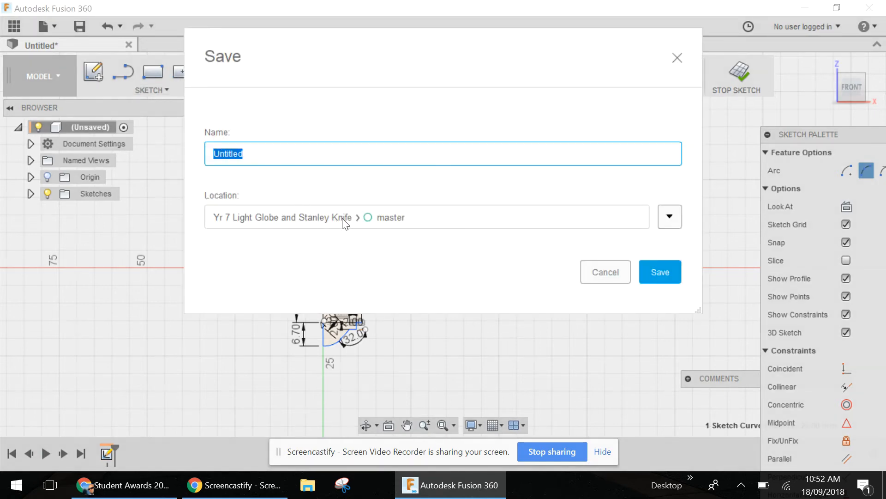
{"action": "type", "text": "Peterson Globe"}
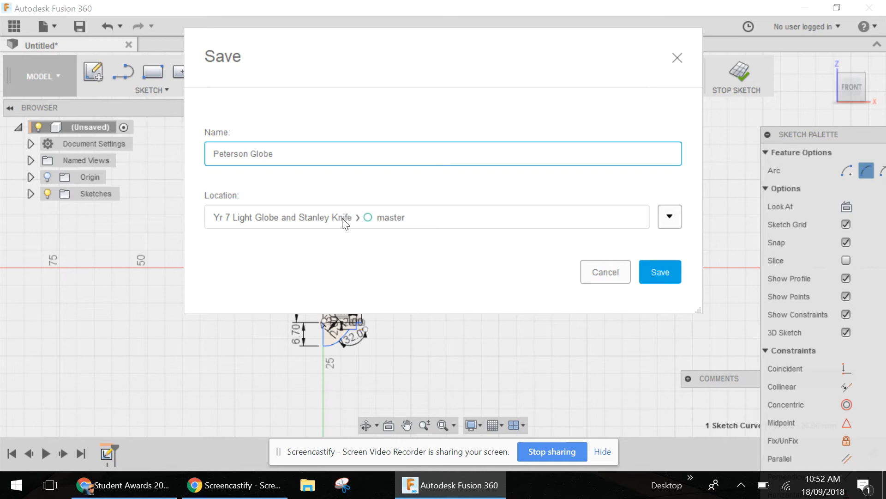
{"action": "key", "text": "Return"}
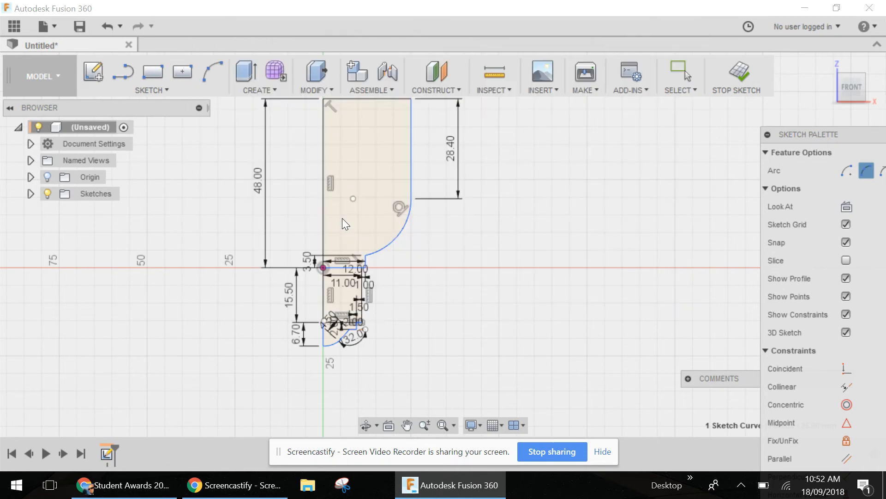
{"action": "key", "text": "Escape"}
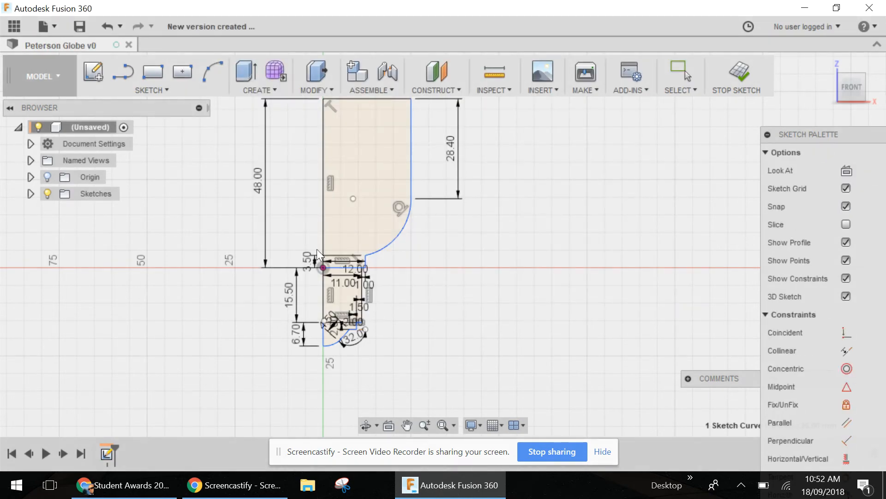
Add the Revolve command to the Create tools for quick access.
{"action": "scroll", "coordinate": [430, 296], "scroll_direction": "up", "scroll_amount": 3}
{"action": "scroll", "coordinate": [426, 327], "scroll_direction": "down", "scroll_amount": 4}
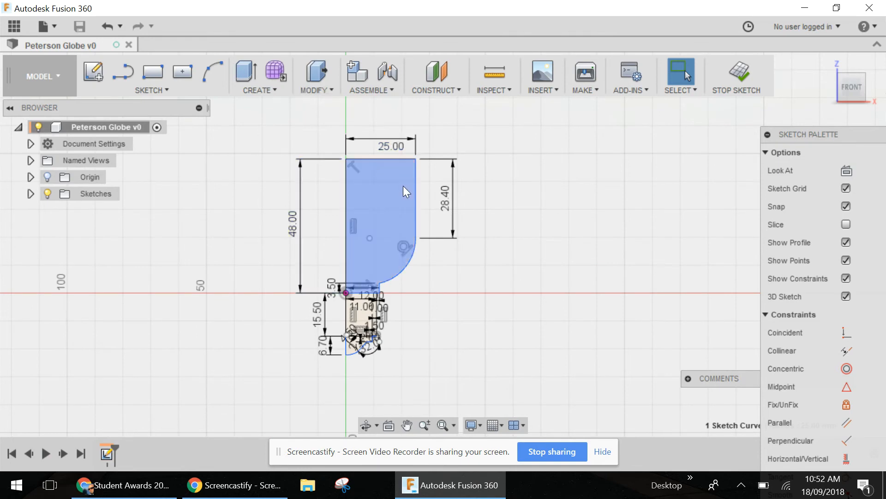
{"action": "left_click", "coordinate": [273, 91]}
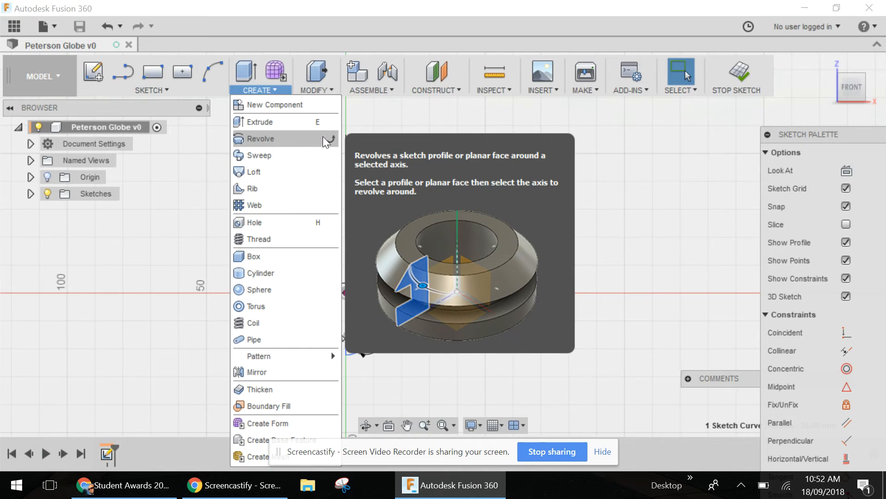
{"action": "left_click", "coordinate": [336, 139]}
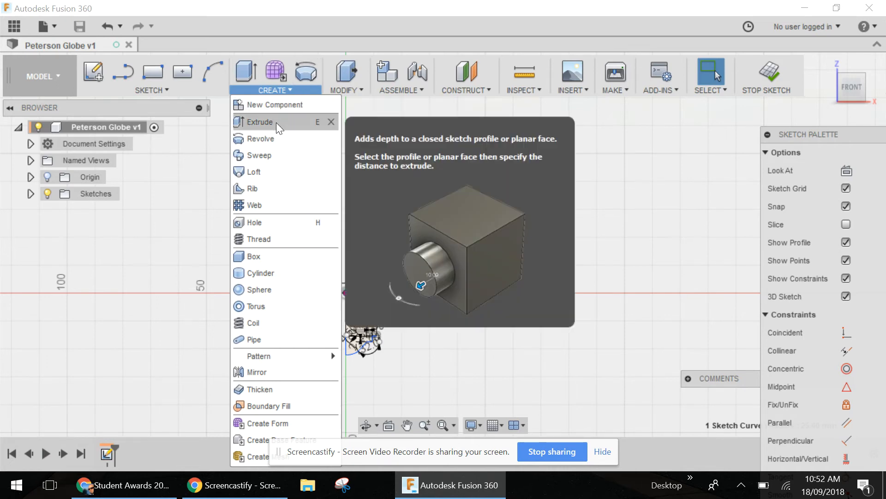
Revolve all three sketch profiles 360 degrees about the straight vertical edge as a new body, and save the version with the description User Saved.
{"action": "left_click", "coordinate": [307, 72]}
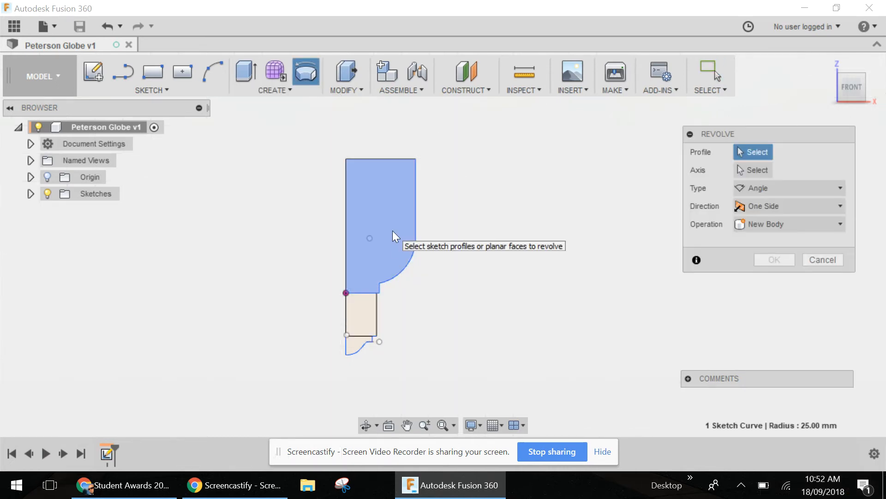
{"action": "left_click", "coordinate": [392, 231]}
{"action": "left_click", "coordinate": [364, 326]}
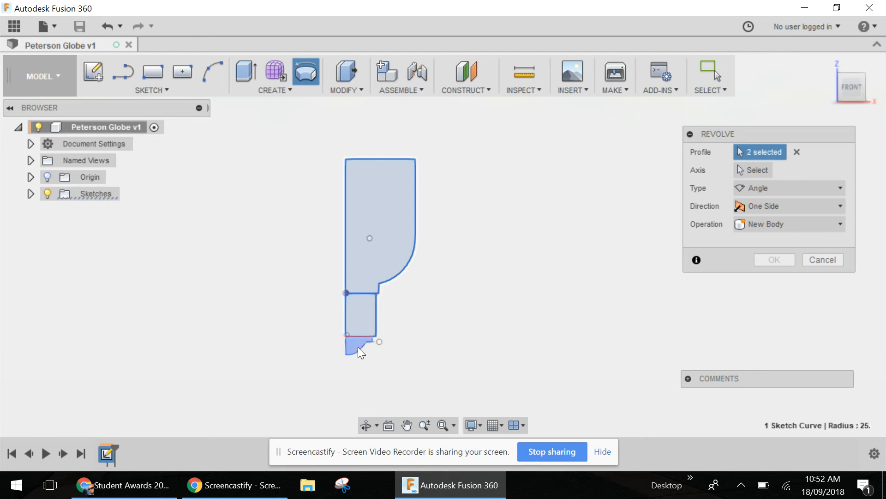
{"action": "left_click", "coordinate": [357, 344]}
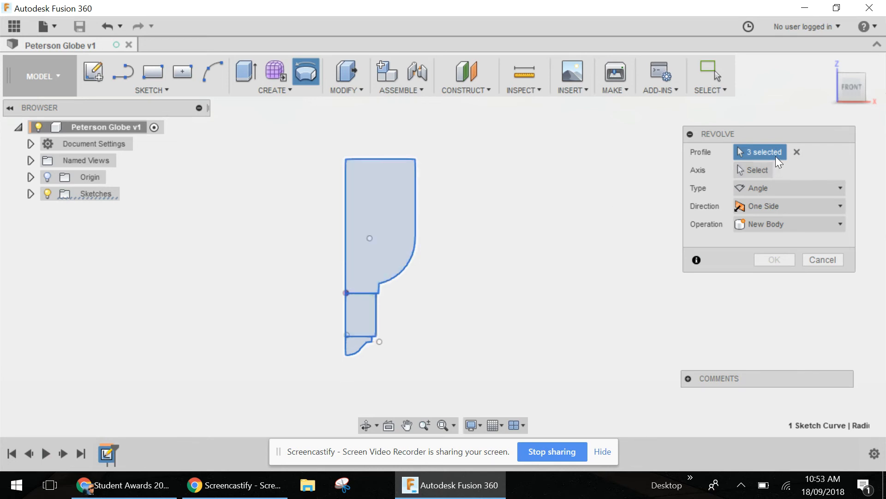
{"action": "left_click", "coordinate": [756, 170]}
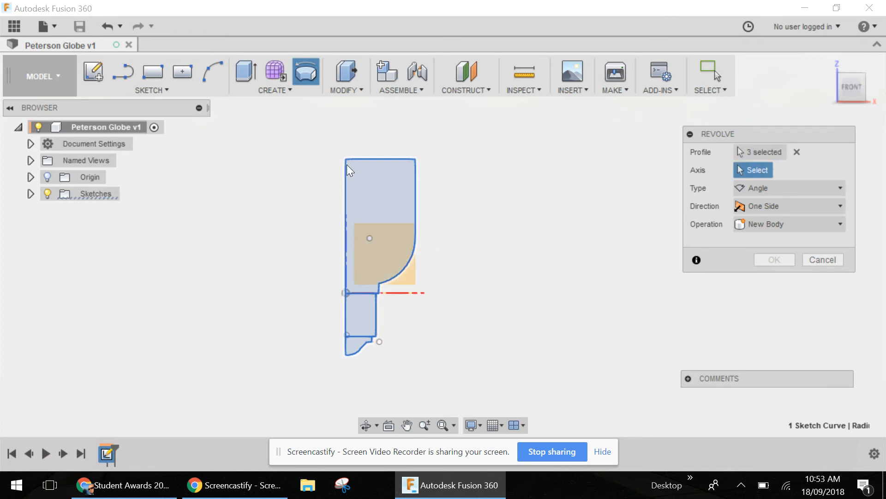
{"action": "left_click", "coordinate": [346, 251]}
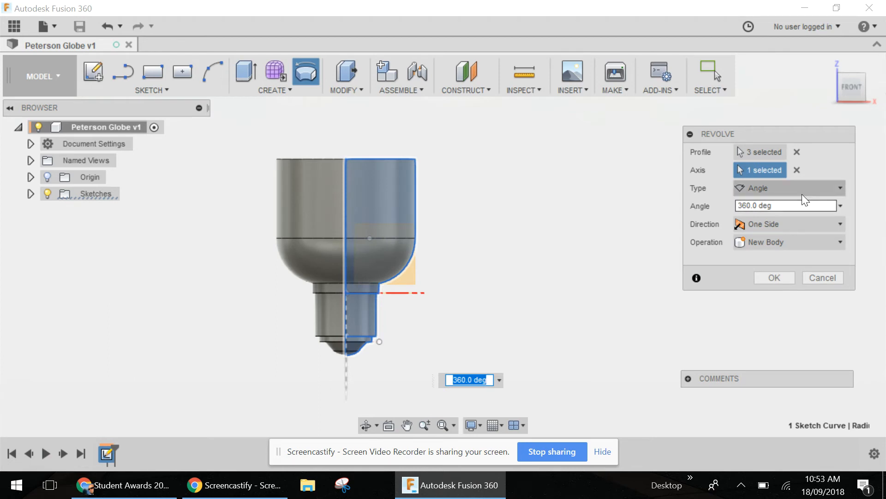
{"action": "left_click", "coordinate": [782, 278]}
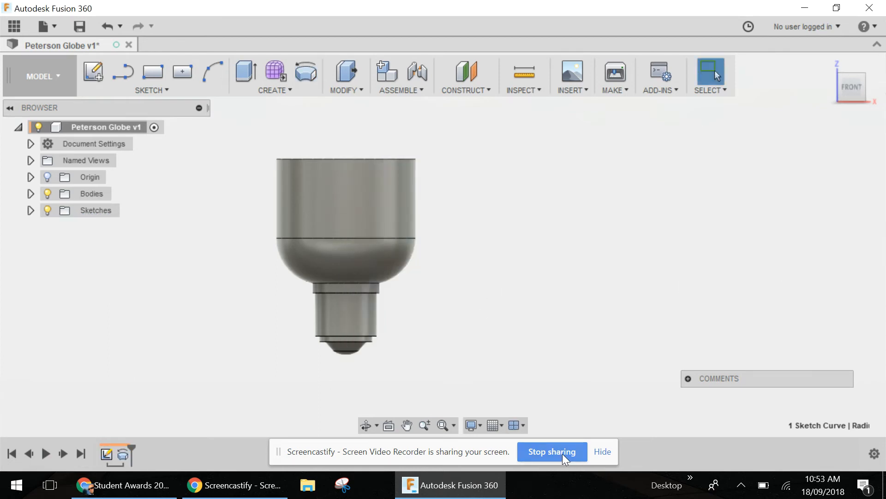
{"action": "key", "text": "ctrl+s"}
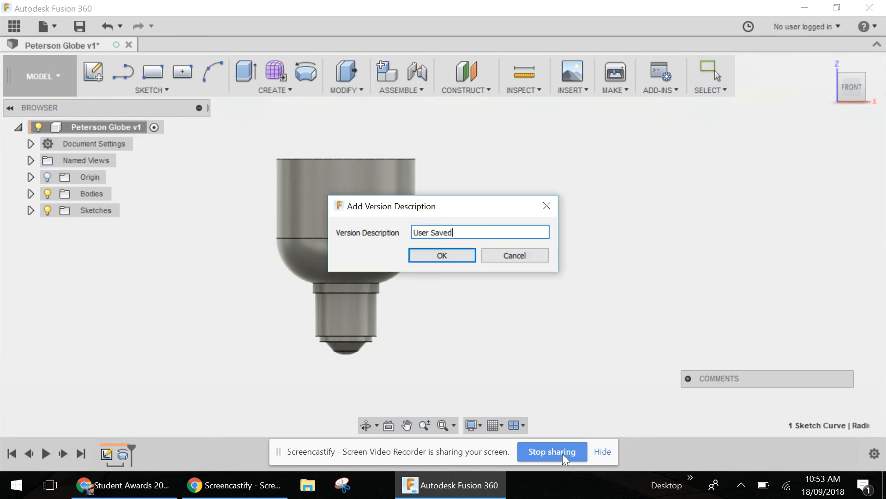
{"action": "key", "text": "Return"}
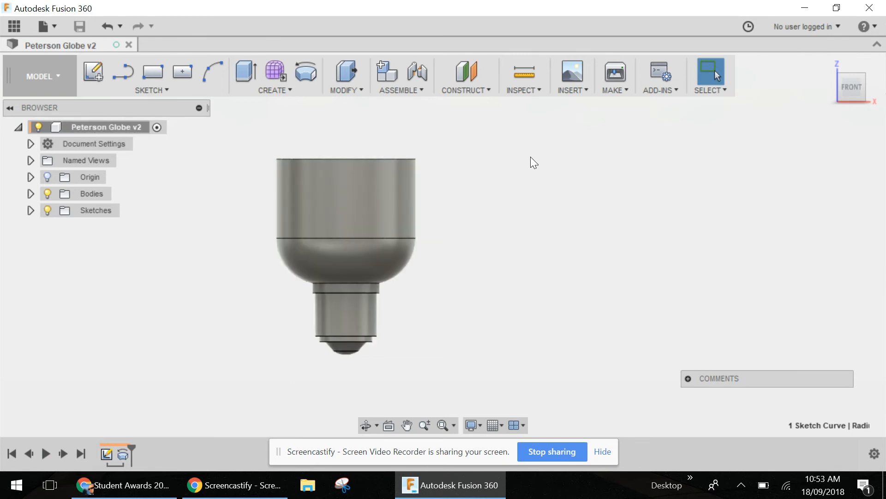
Start a coil on the ring face at the neck's lower end, with a 22 mm base circle centred on the origin.
{"action": "left_click_drag", "start_coordinate": [846, 87], "coordinate": [855, 55]}
{"action": "scroll", "coordinate": [342, 308], "scroll_direction": "up", "scroll_amount": 5}
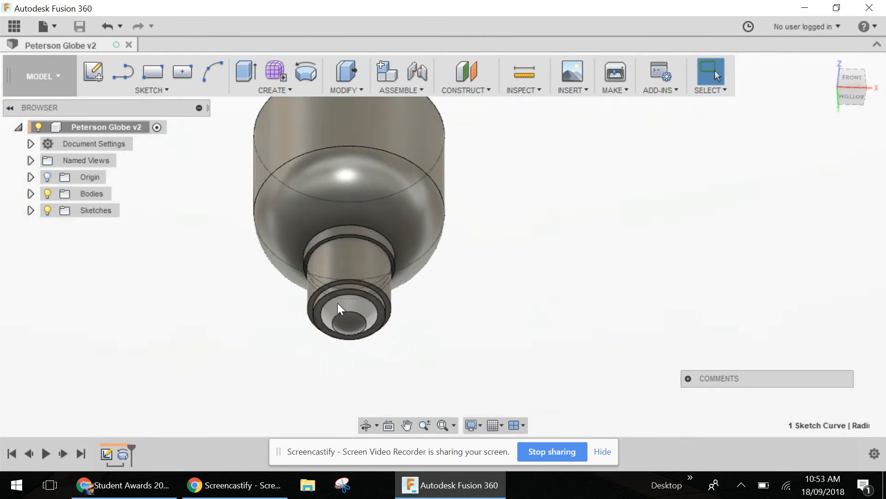
{"action": "scroll", "coordinate": [339, 303], "scroll_direction": "up", "scroll_amount": 3}
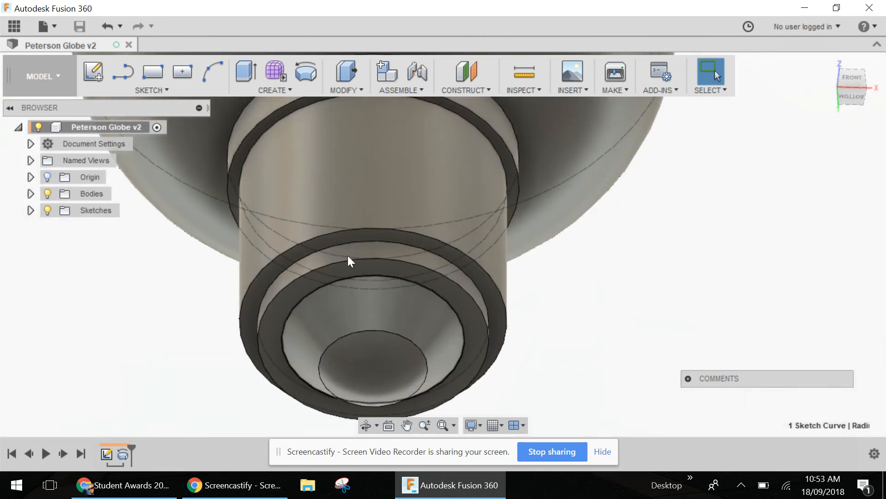
{"action": "left_click", "coordinate": [364, 233]}
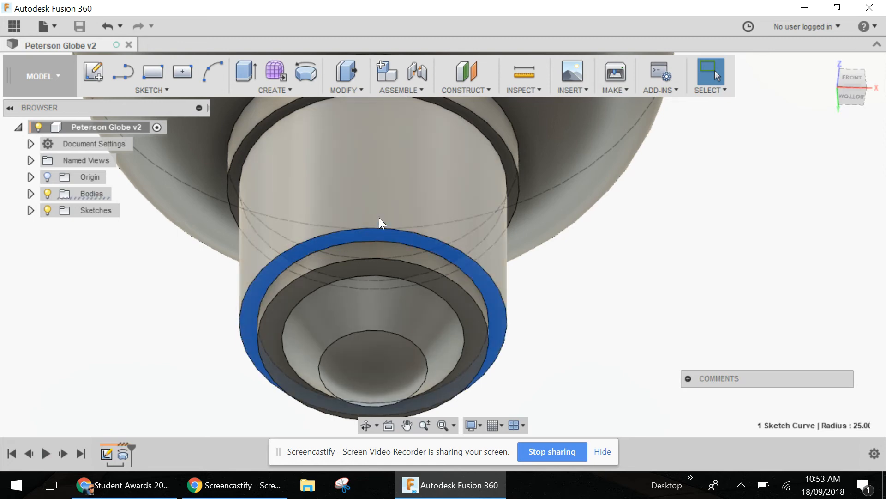
{"action": "left_click", "coordinate": [285, 87]}
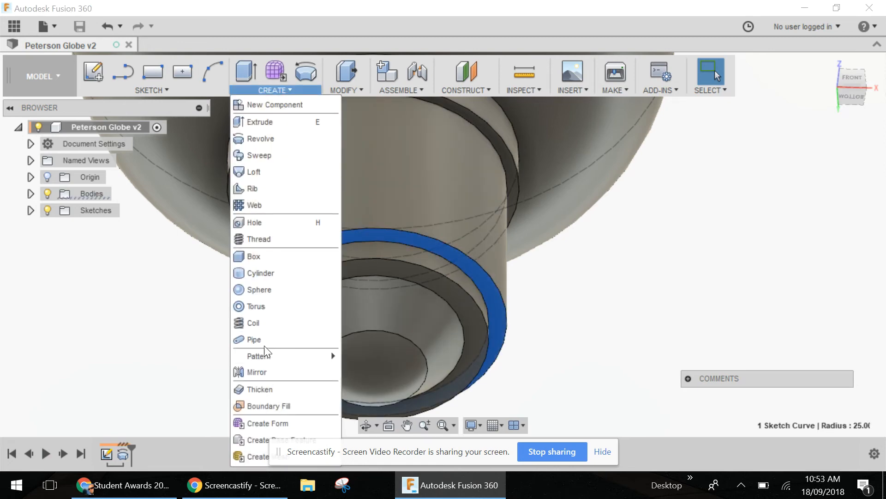
{"action": "left_click", "coordinate": [265, 325]}
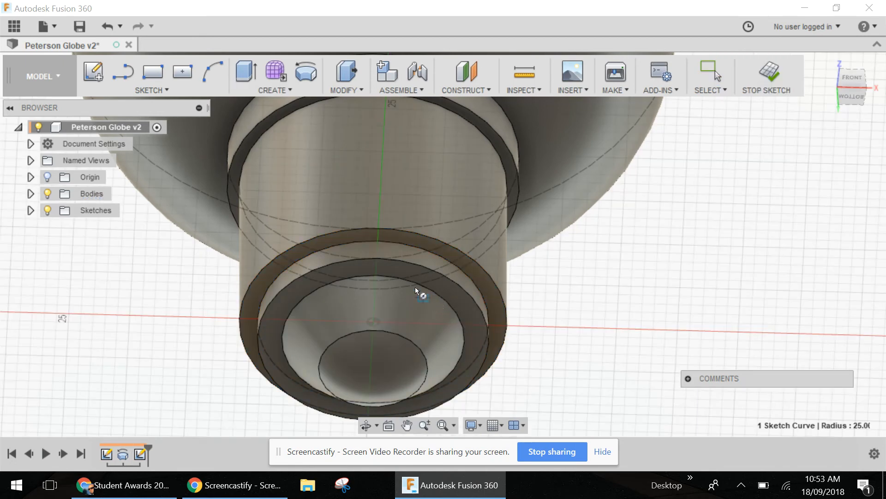
{"action": "left_click_drag", "start_coordinate": [853, 95], "coordinate": [865, 67]}
{"action": "left_click", "coordinate": [857, 85]}
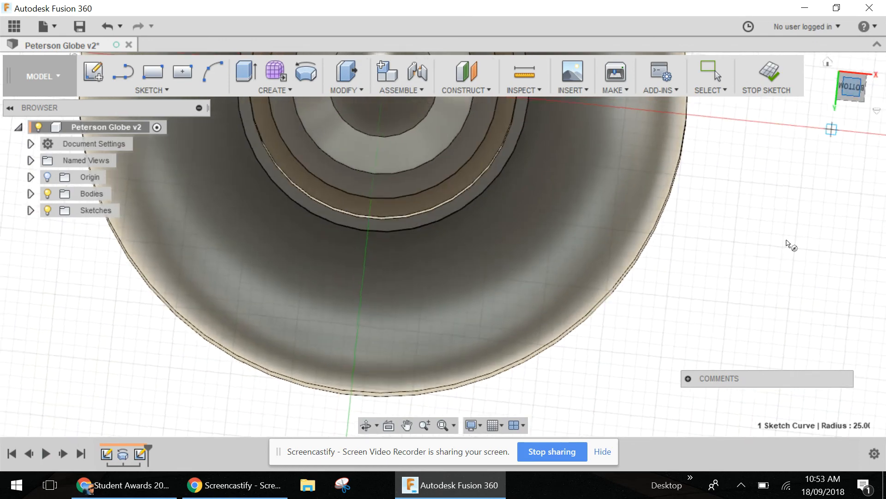
{"action": "scroll", "coordinate": [454, 175], "scroll_direction": "up", "scroll_amount": 5}
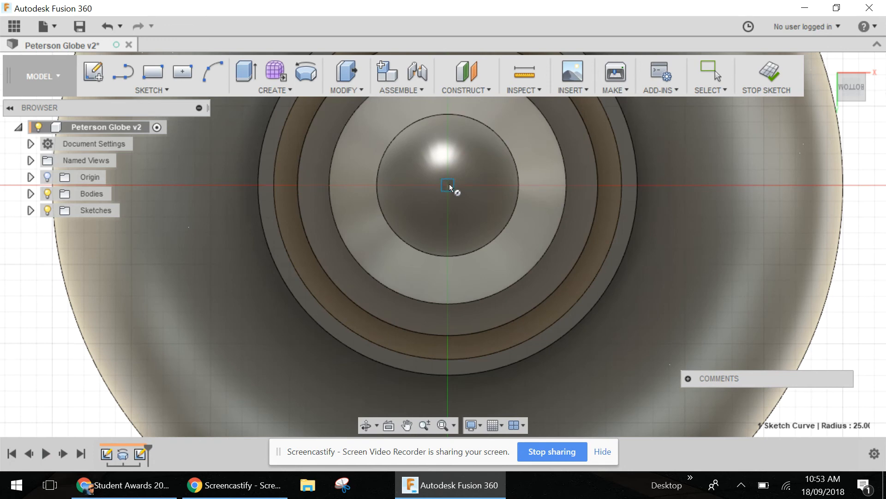
{"action": "left_click", "coordinate": [449, 185]}
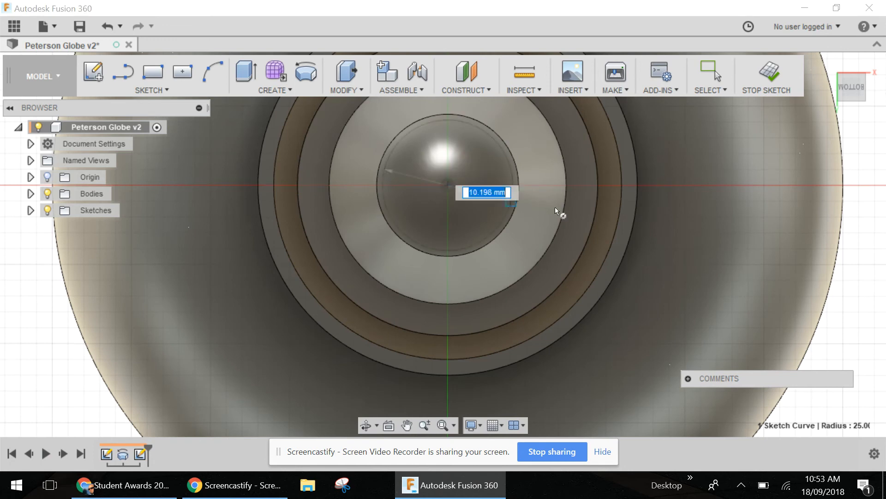
{"action": "left_click", "coordinate": [620, 212]}
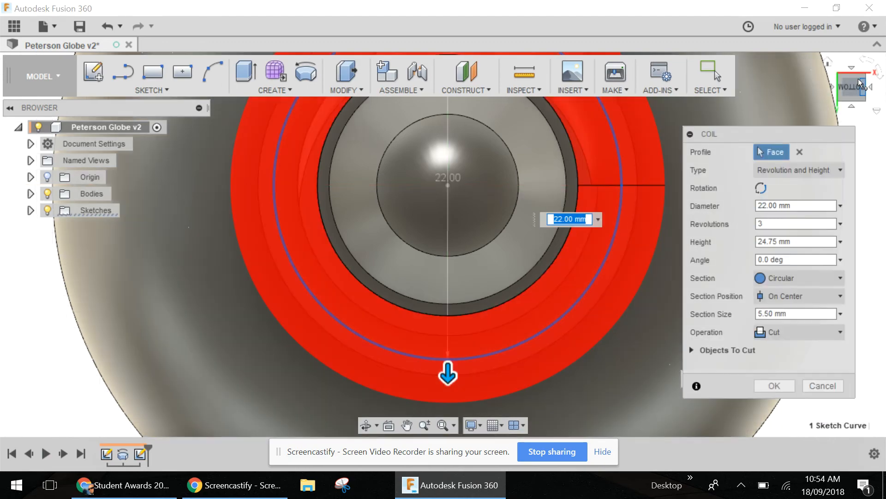
Set the coil's height to -14.5 mm so that it runs up along the neck.
{"action": "left_click", "coordinate": [855, 90]}
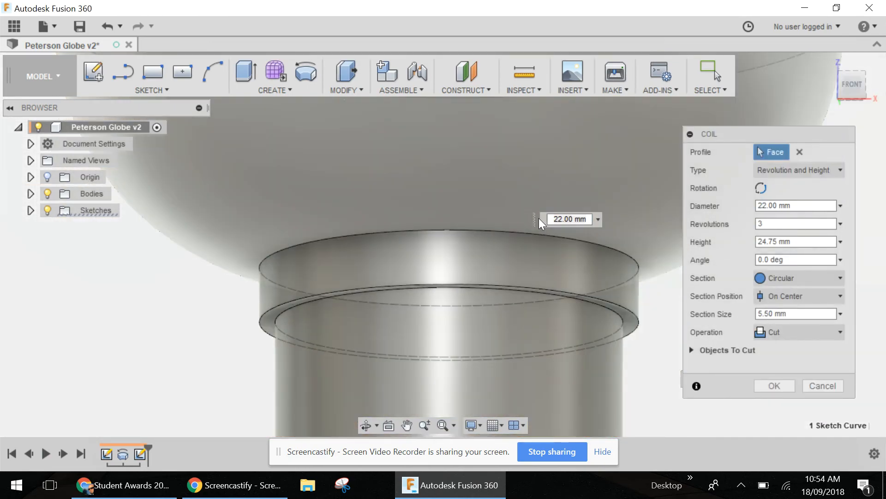
{"action": "scroll", "coordinate": [539, 218], "scroll_direction": "down", "scroll_amount": 5}
{"action": "scroll", "coordinate": [511, 234], "scroll_direction": "down", "scroll_amount": 5}
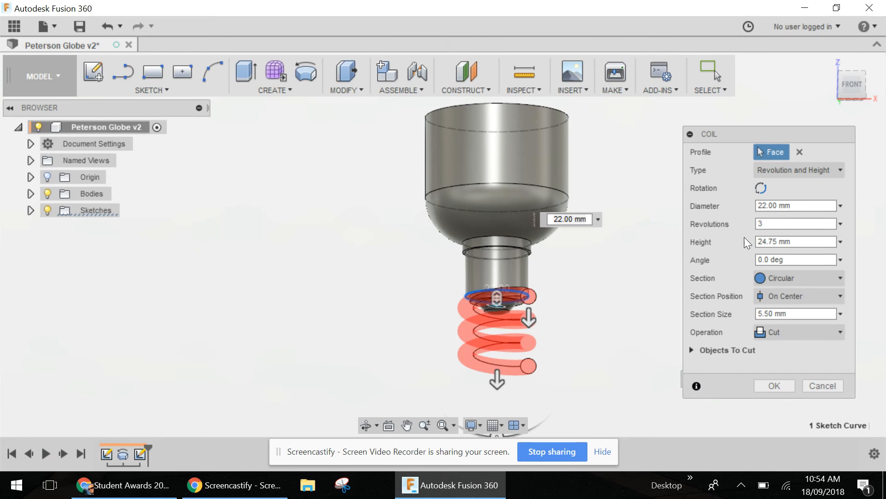
{"action": "left_click", "coordinate": [759, 241]}
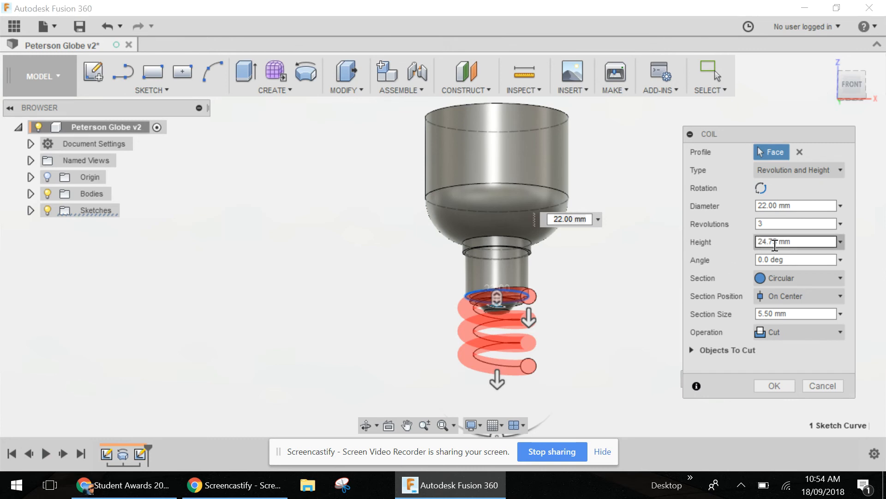
{"action": "left_click_drag", "start_coordinate": [777, 242], "coordinate": [689, 235]}
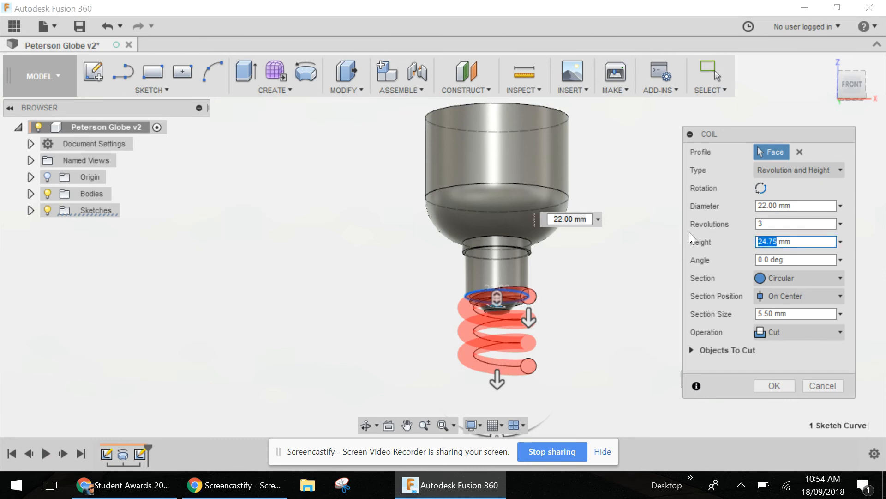
{"action": "type", "text": "-14"}
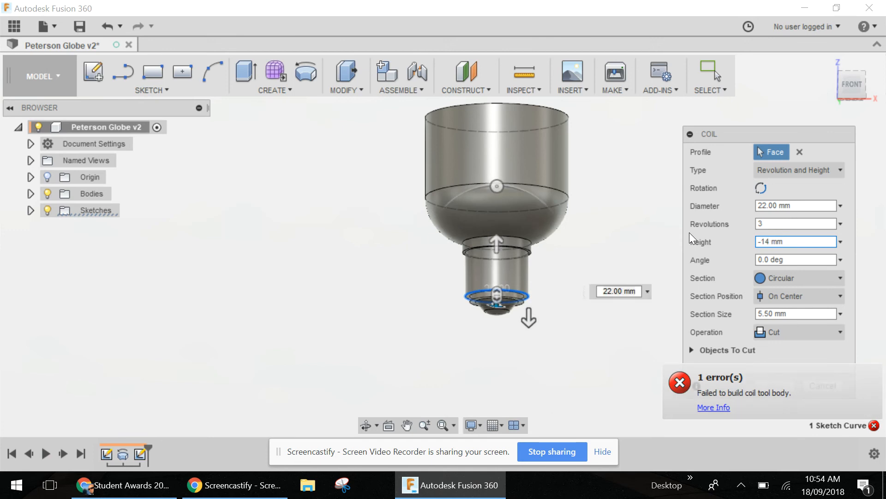
{"action": "type", "text": ".4"}
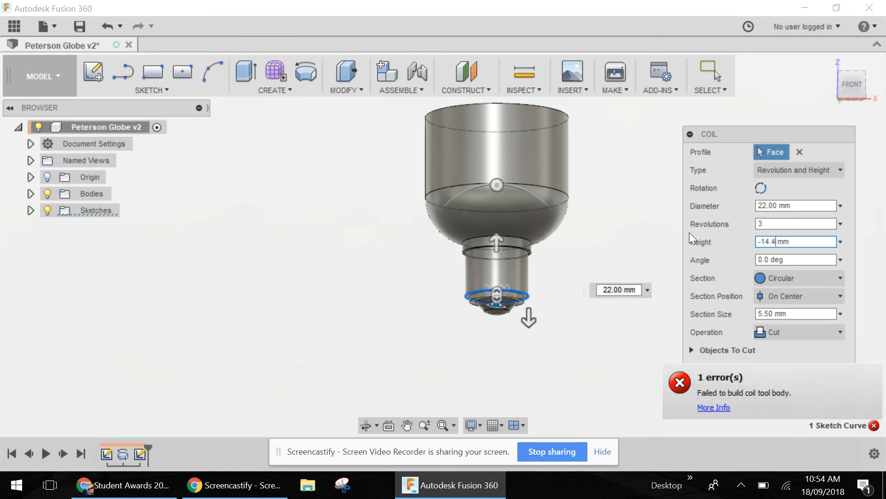
{"action": "key", "text": "BackSpace"}
{"action": "type", "text": "5"}
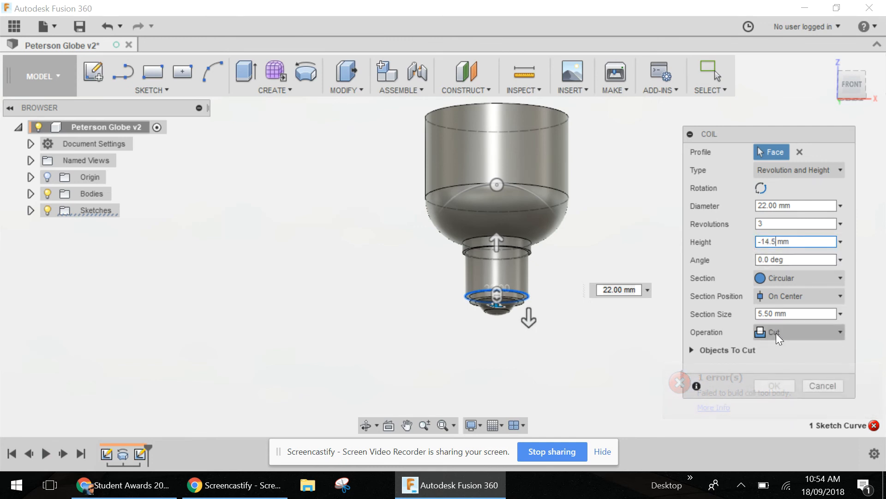
Set the section size of the coil's circular section to 2 mm.
{"action": "left_click_drag", "start_coordinate": [770, 314], "coordinate": [720, 319]}
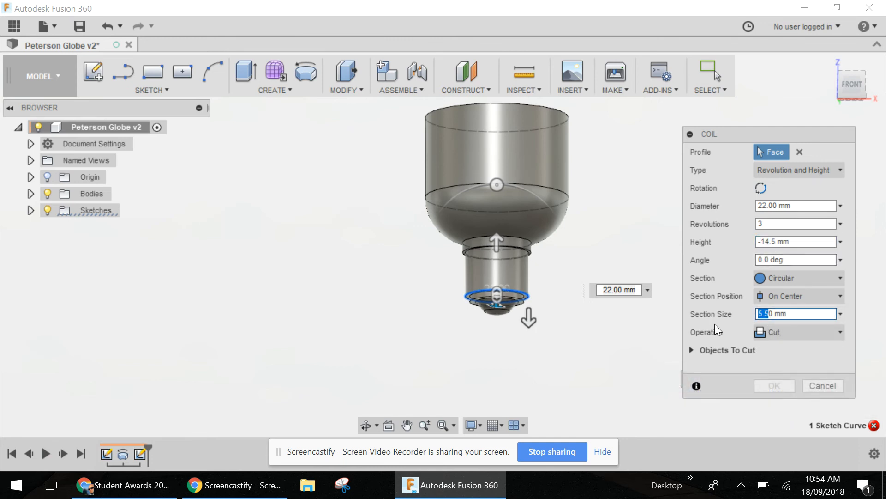
{"action": "type", "text": "2"}
{"action": "key", "text": "Delete"}
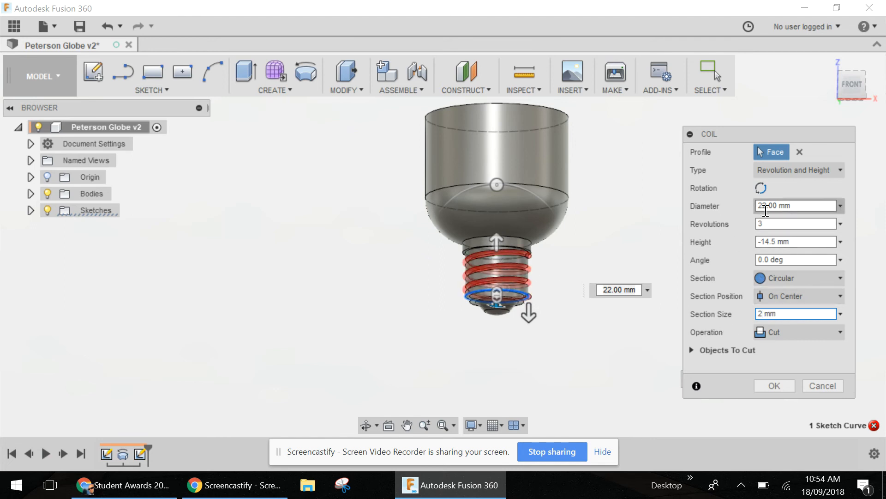
Set the coil to 6 revolutions and cut it into the neck as a thread.
{"action": "double_click", "coordinate": [764, 223]}
{"action": "type", "text": "5"}
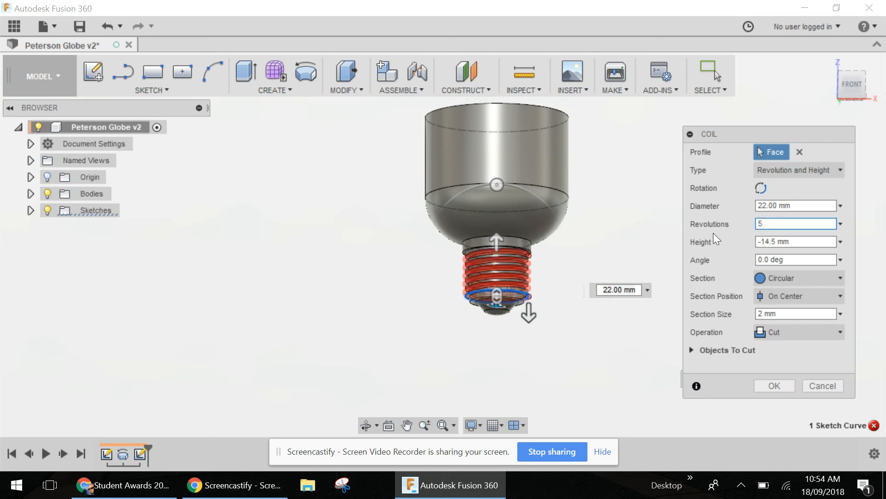
{"action": "key", "text": "BackSpace"}
{"action": "type", "text": "6"}
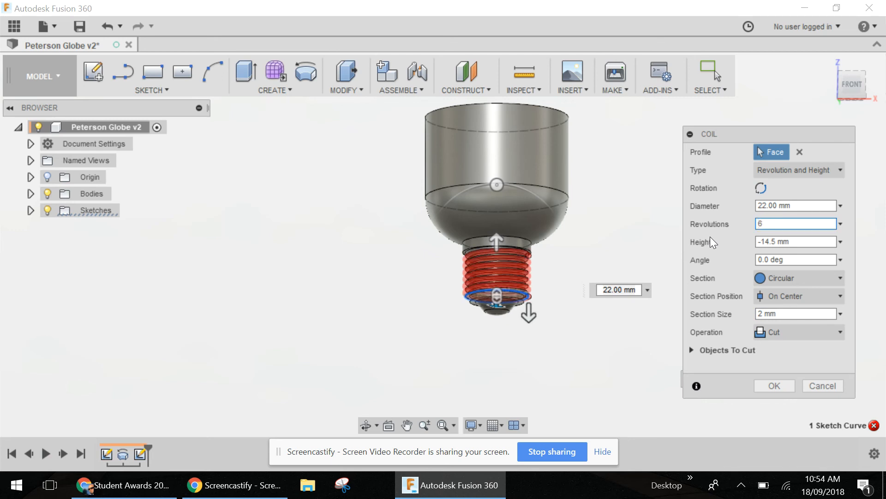
{"action": "scroll", "coordinate": [508, 286], "scroll_direction": "up", "scroll_amount": 6}
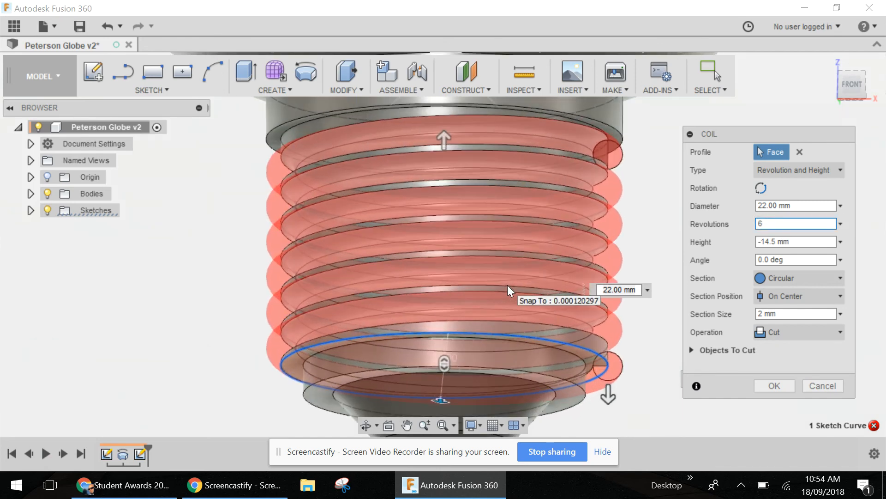
{"action": "scroll", "coordinate": [508, 284], "scroll_direction": "down", "scroll_amount": 1}
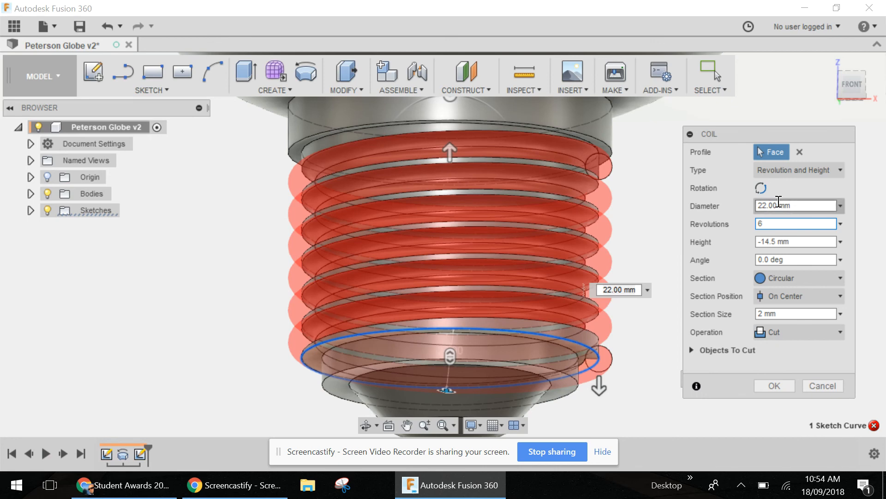
{"action": "left_click", "coordinate": [770, 225]}
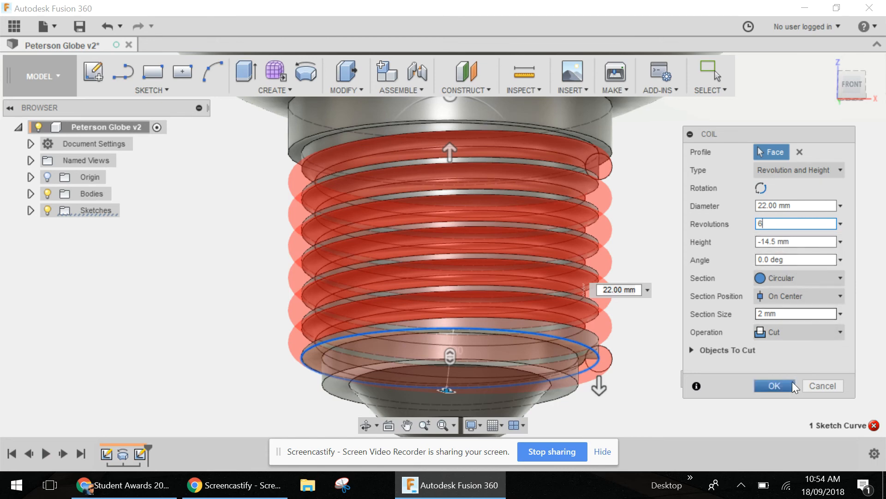
{"action": "left_click", "coordinate": [775, 385]}
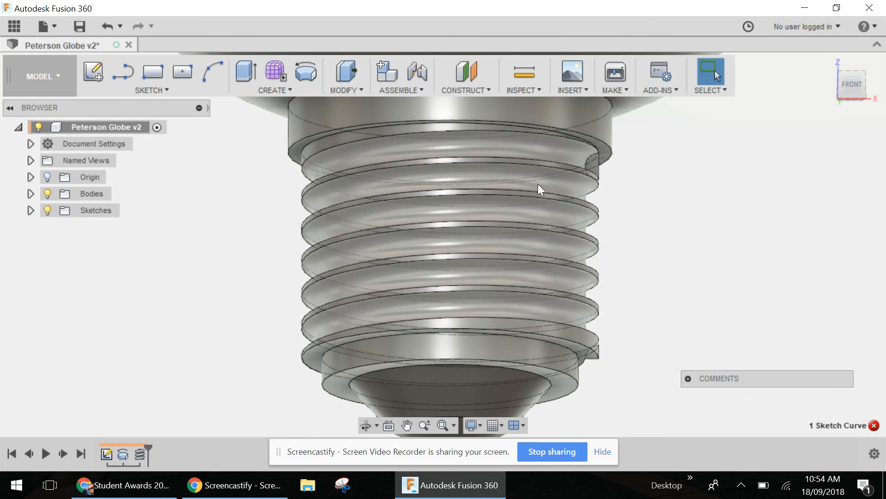
Save the threaded globe as a new version of the design.
{"action": "key", "text": "ctrl+s"}
{"action": "key", "text": "Return"}
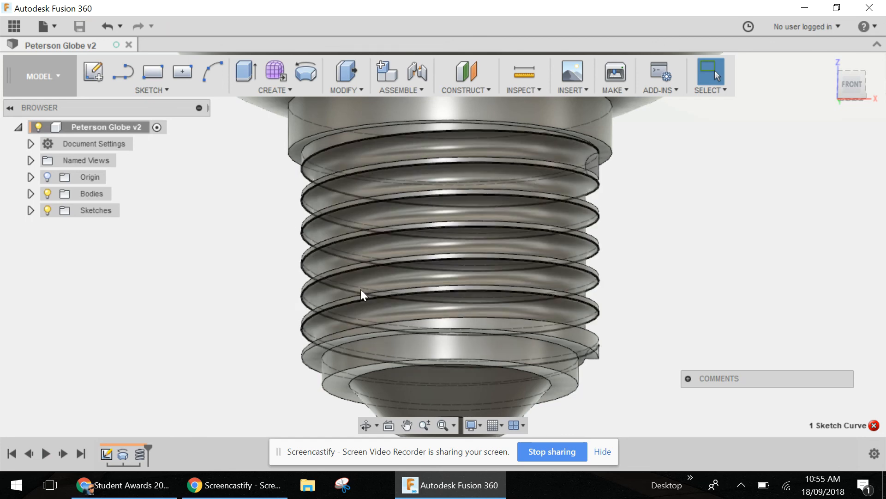
{"action": "scroll", "coordinate": [321, 291], "scroll_direction": "up", "scroll_amount": 2}
{"action": "scroll", "coordinate": [320, 292], "scroll_direction": "down", "scroll_amount": 2}
{"action": "scroll", "coordinate": [320, 292], "scroll_direction": "down", "scroll_amount": 5}
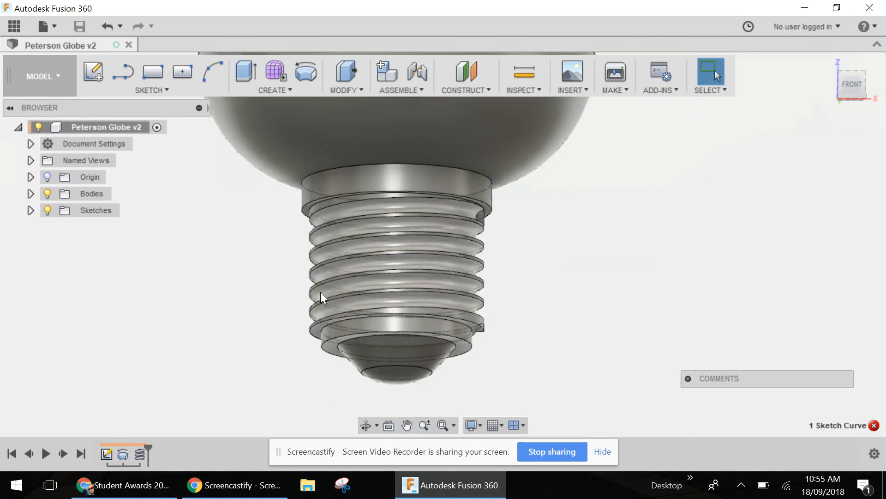
{"action": "scroll", "coordinate": [227, 116], "scroll_direction": "down", "scroll_amount": 1}
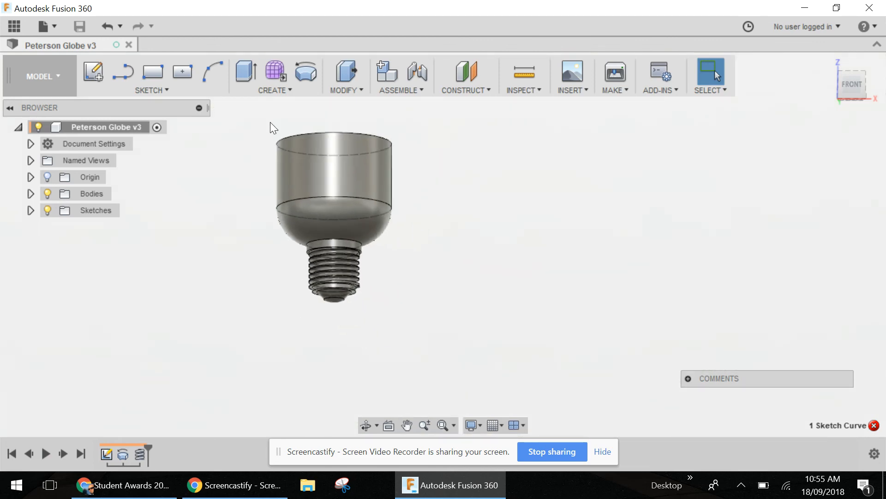
Start a Shell on the globe's flat top face with an inside thickness of 0.3 mm.
{"action": "left_click_drag", "start_coordinate": [857, 87], "coordinate": [856, 124]}
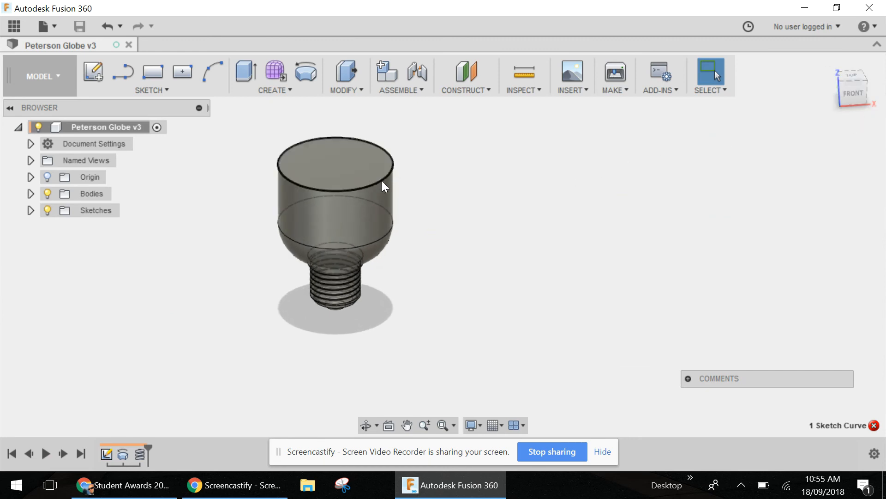
{"action": "left_click", "coordinate": [370, 165]}
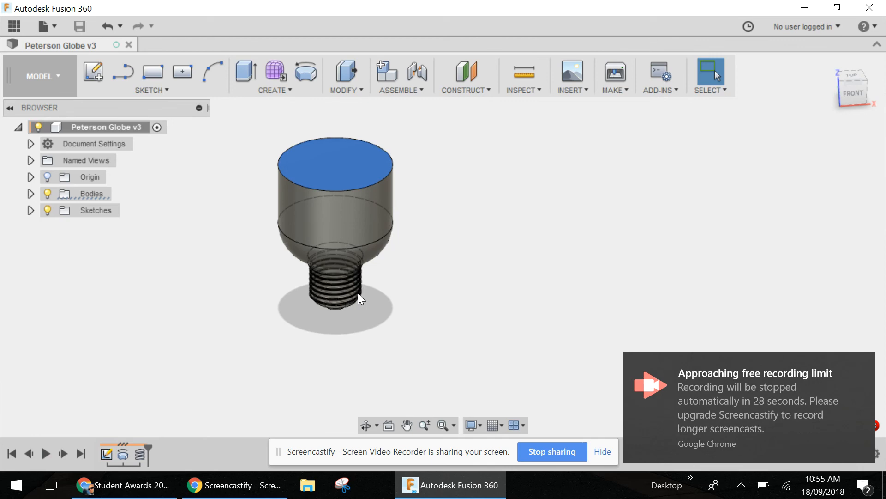
{"action": "left_click", "coordinate": [279, 90]}
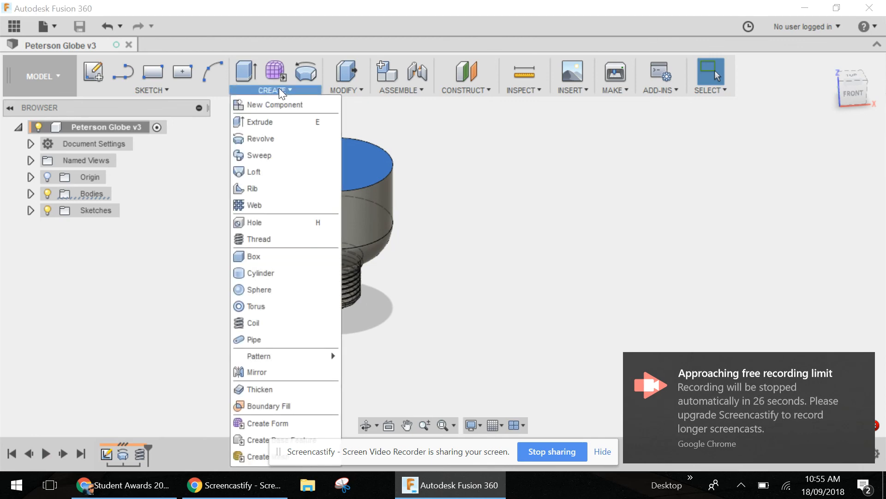
{"action": "left_click", "coordinate": [345, 89]}
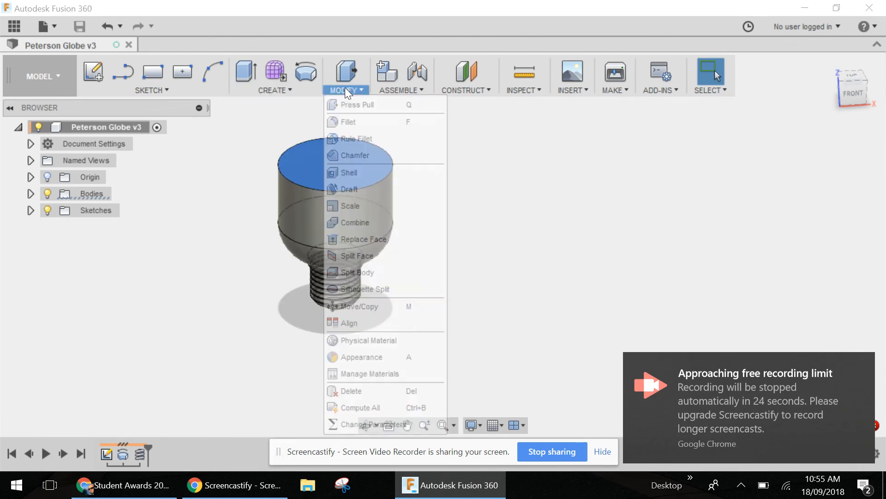
{"action": "left_click", "coordinate": [346, 175]}
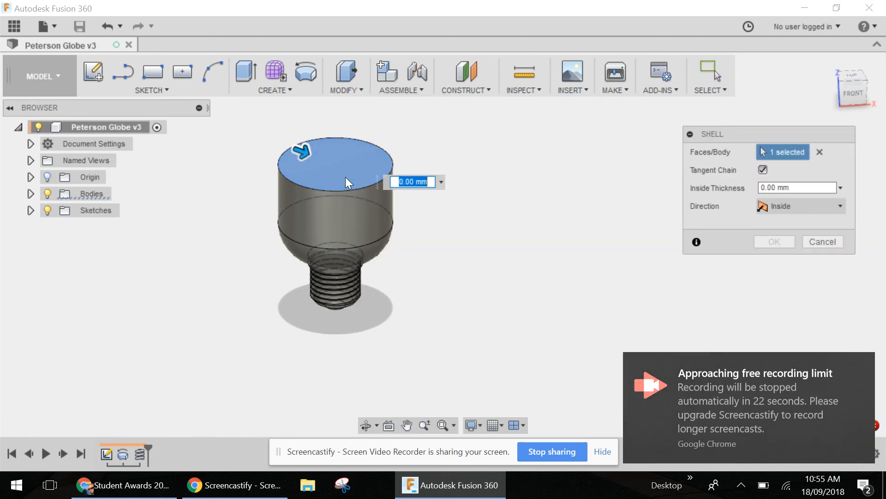
{"action": "type", "text": "0.3"}
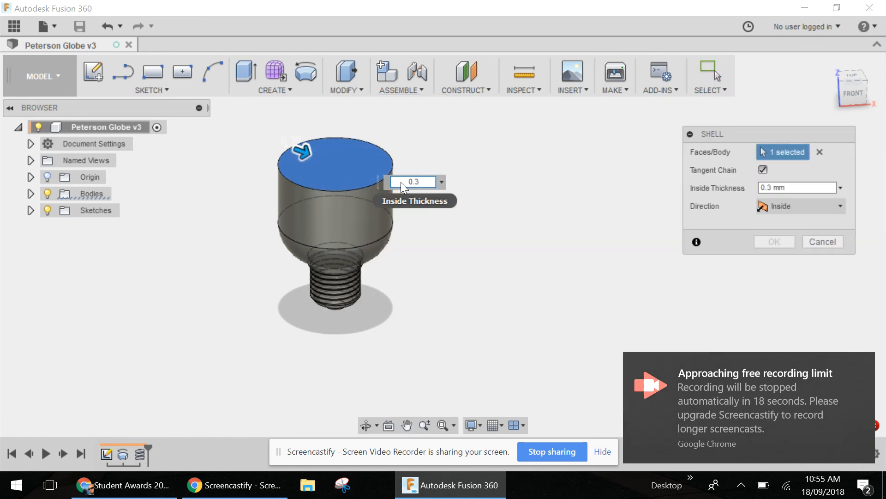
Change the shell direction to Outside, set the outside thickness to 0.3 mm and apply the shell.
{"action": "left_click", "coordinate": [782, 206]}
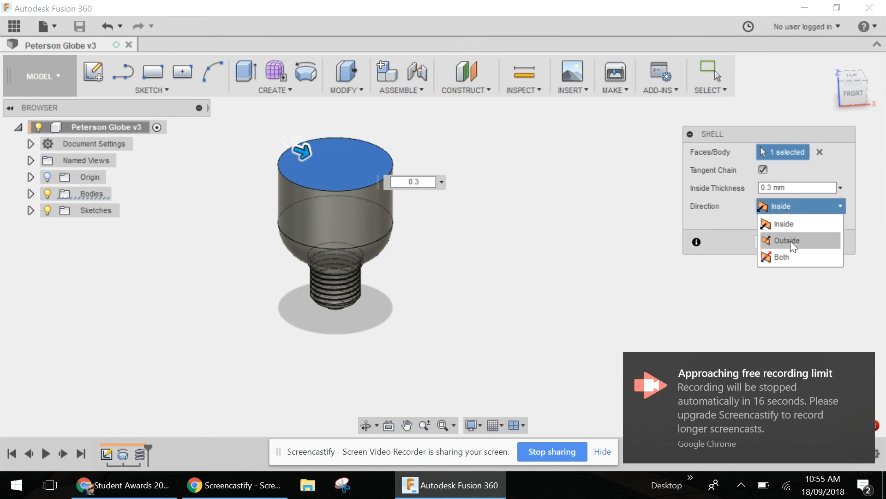
{"action": "left_click", "coordinate": [791, 239]}
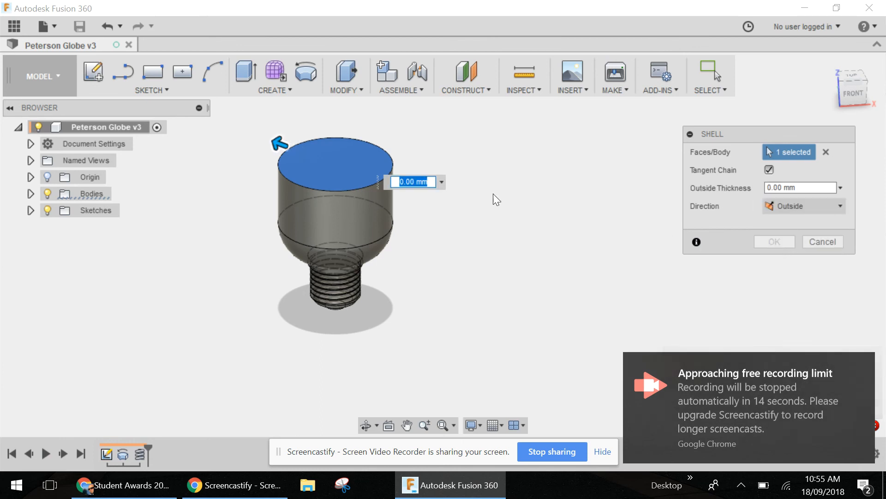
{"action": "type", "text": "0.2"}
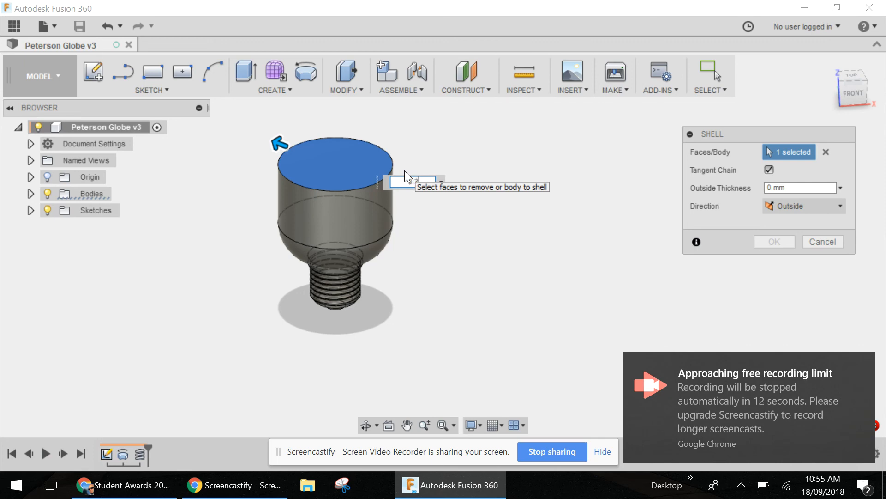
{"action": "left_click", "coordinate": [773, 186]}
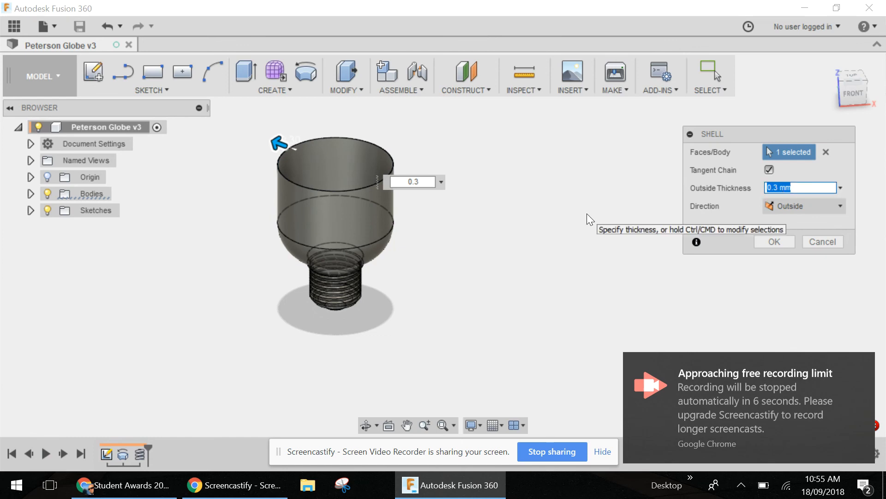
{"action": "key", "text": "Return"}
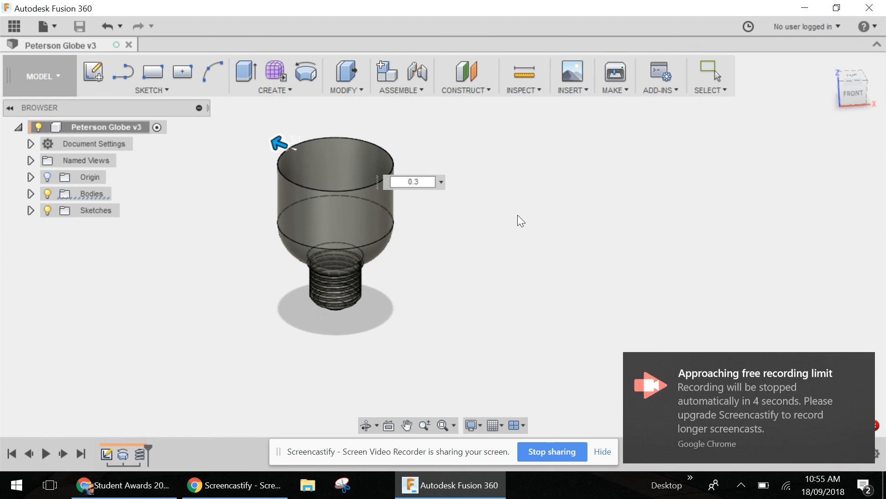